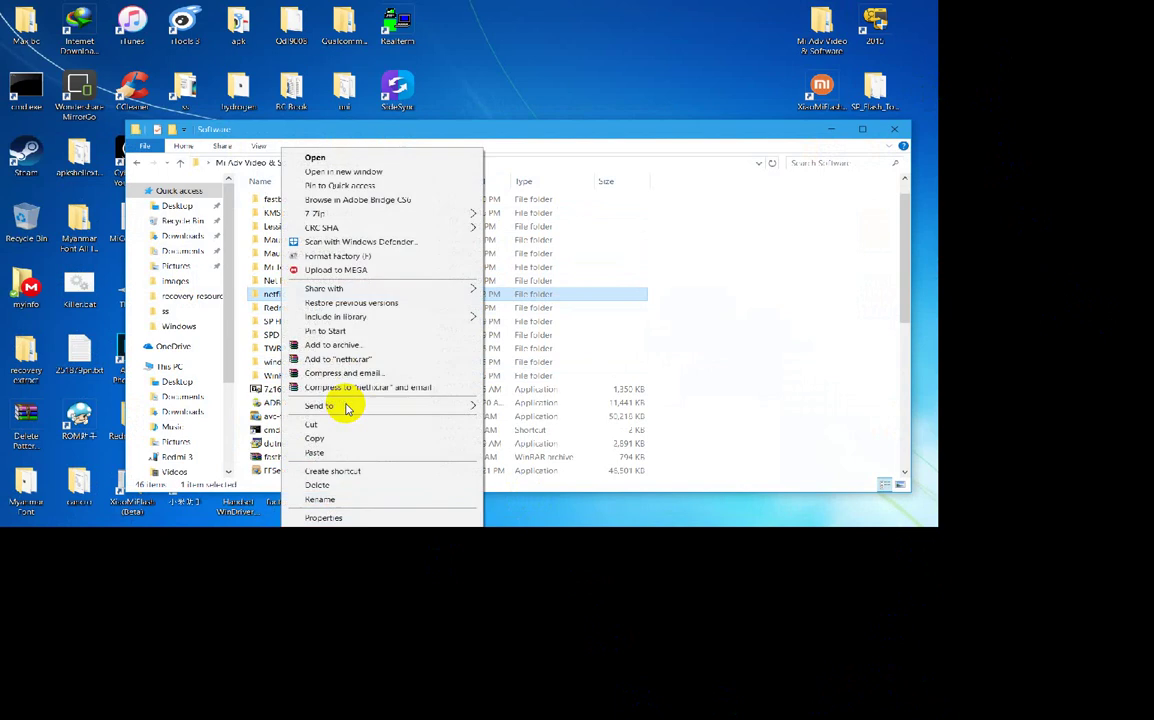
# - Check inside the netfix folder in Software, then return and copy the whole folder
pyautogui.click(312, 438)
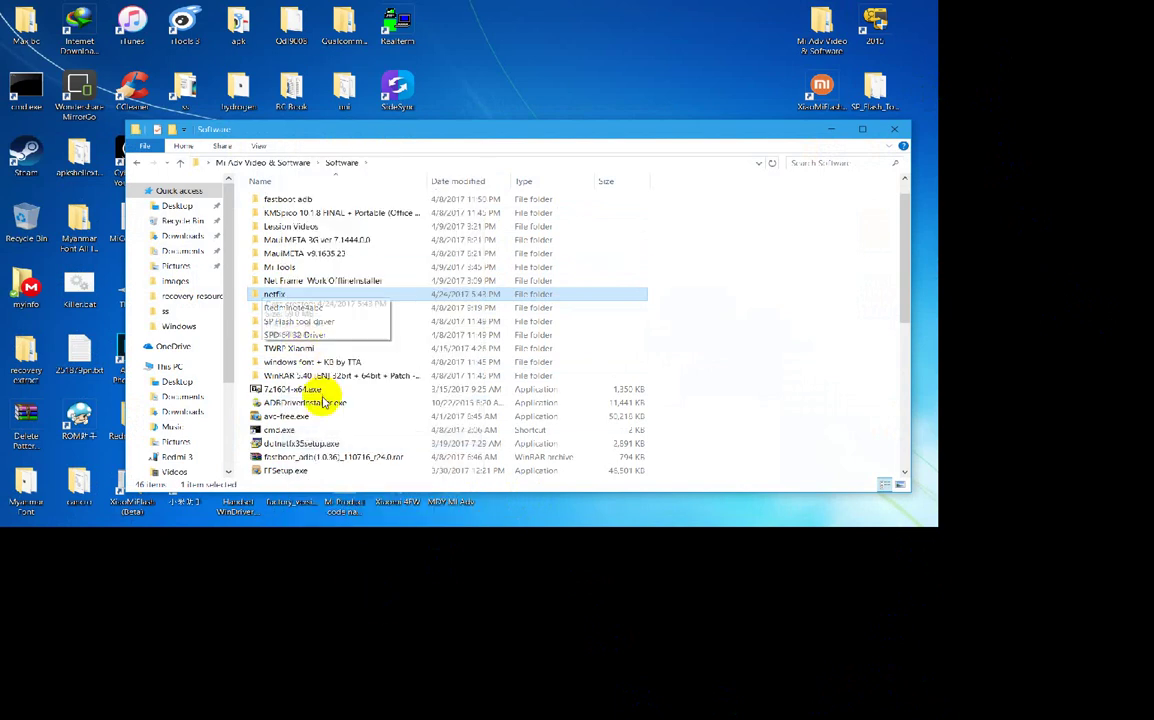
pyautogui.doubleClick(270, 295)
pyautogui.click(280, 201)
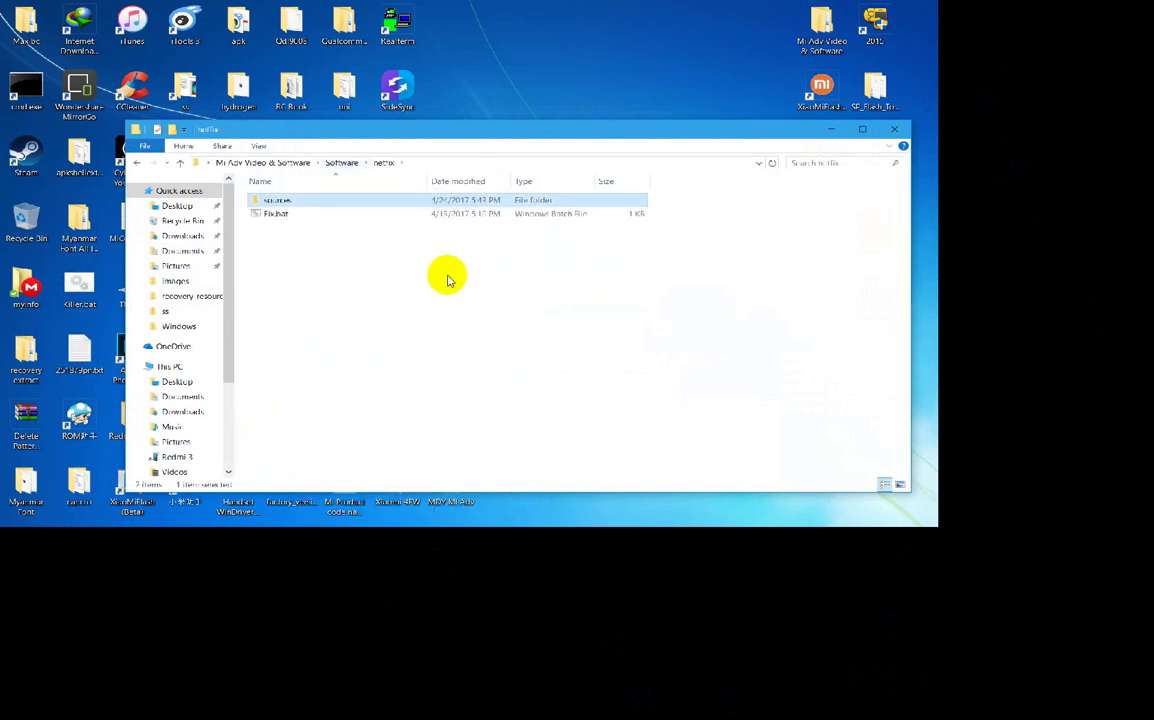
pyautogui.click(137, 163)
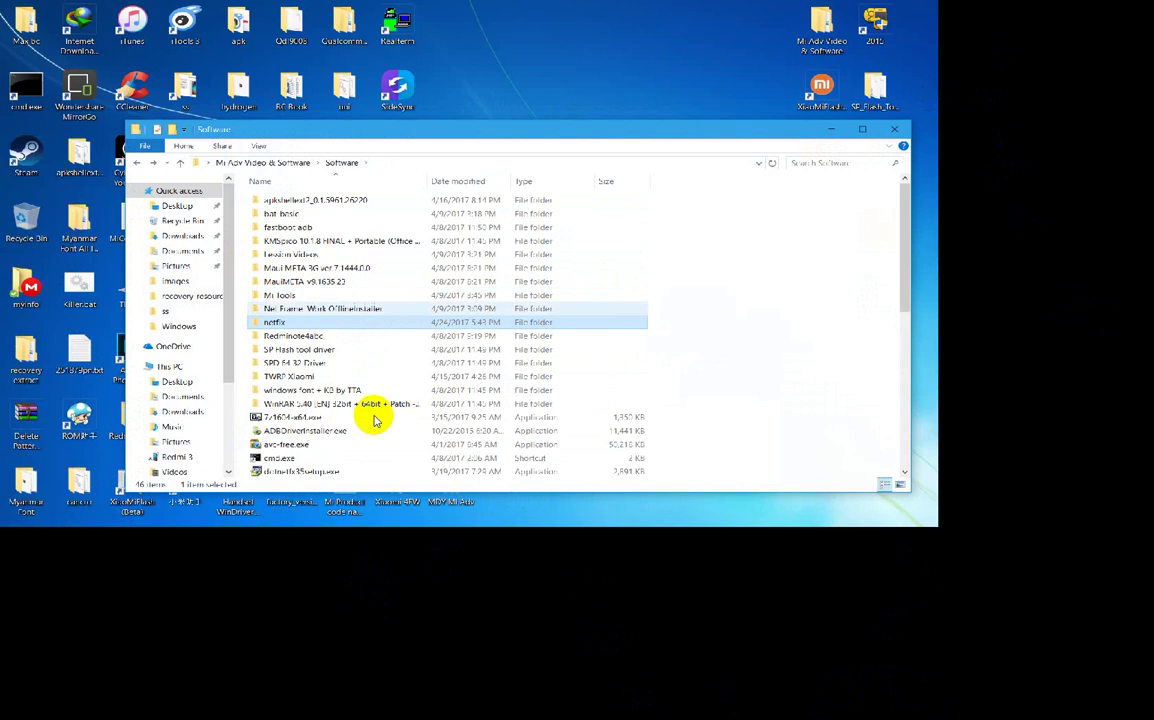
pyautogui.rightClick(271, 322)
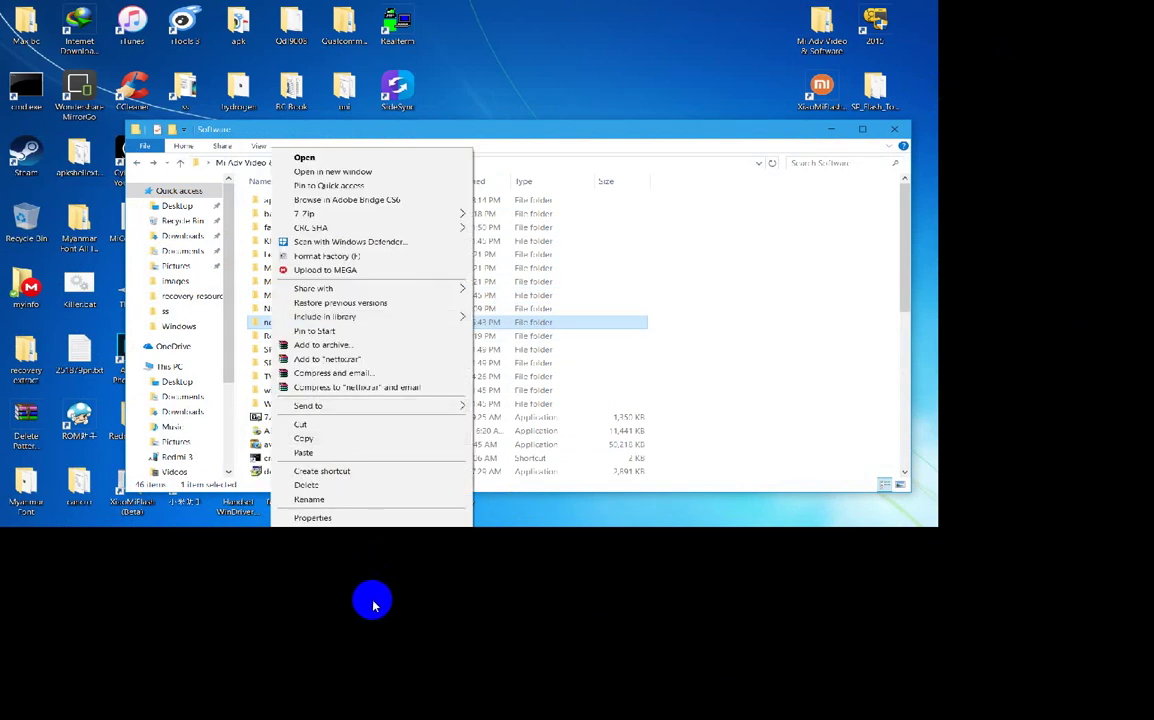
pyautogui.click(303, 438)
# - Paste the copied netfix folder into Local Disk (C:)
pyautogui.click(831, 129)
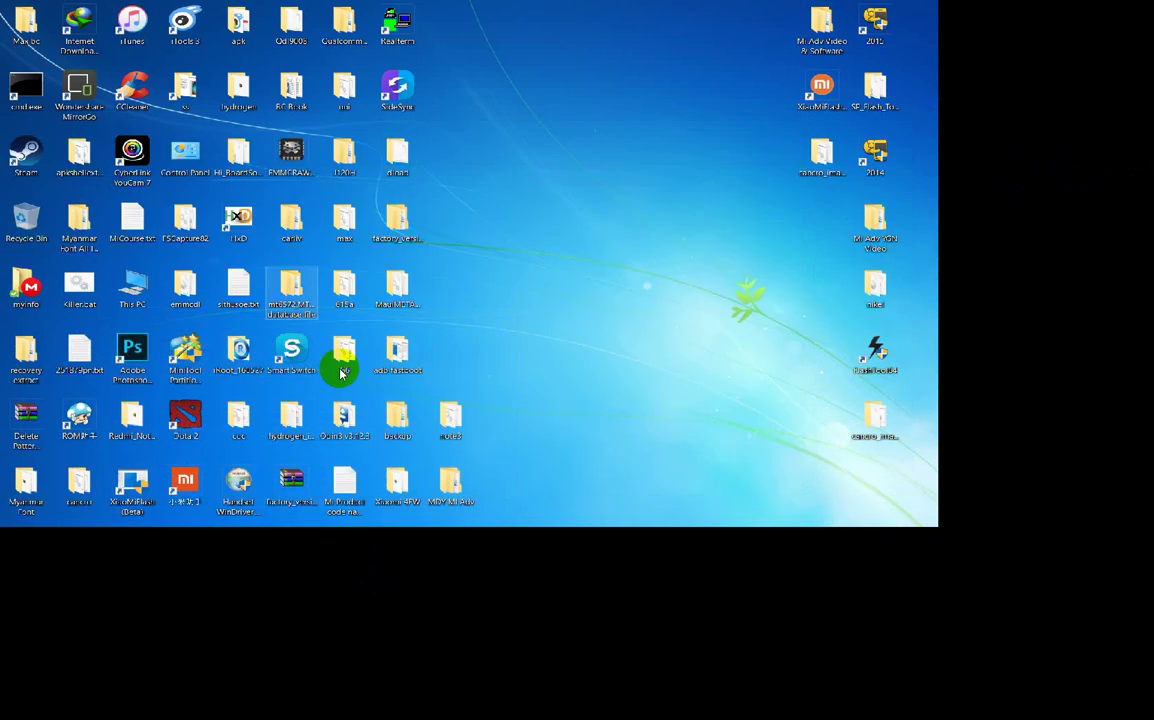
pyautogui.doubleClick(130, 289)
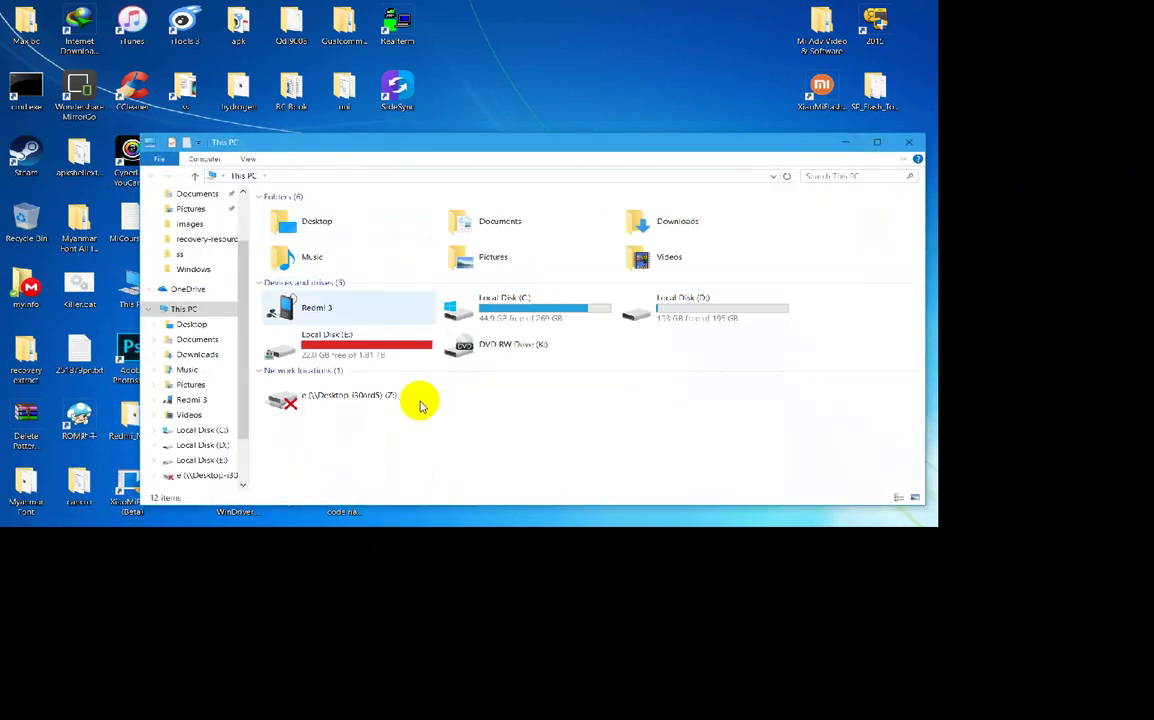
pyautogui.press('Right')
pyautogui.press('Return')
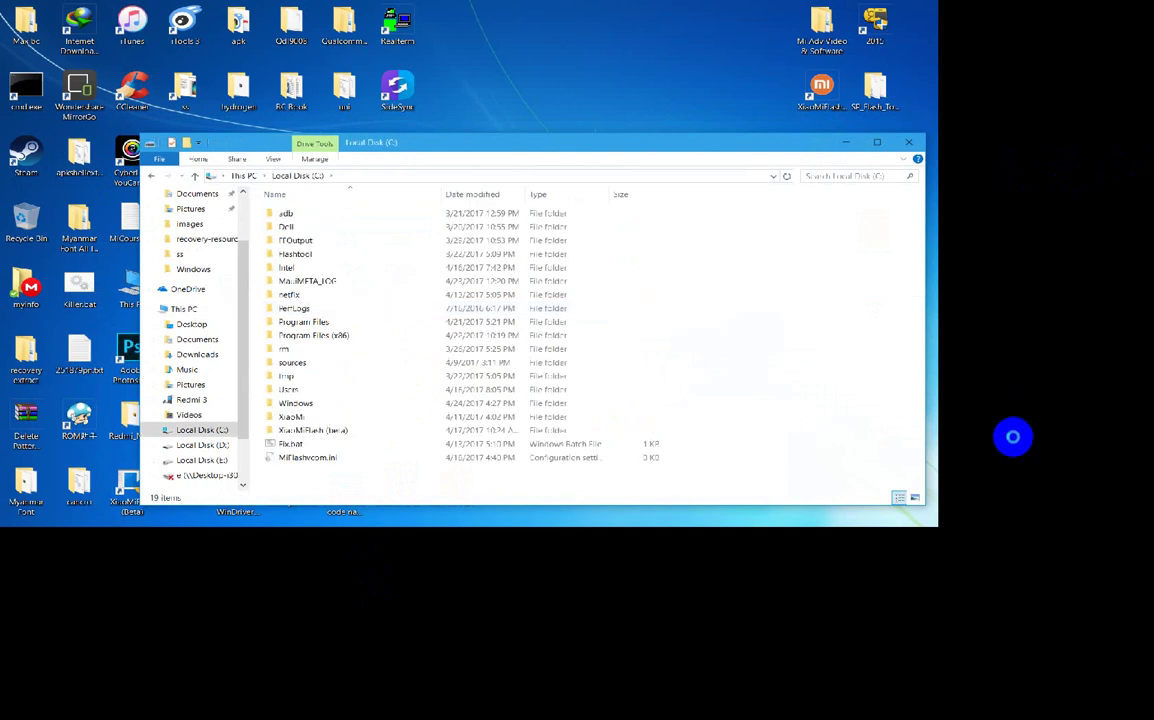
pyautogui.rightClick(1012, 437)
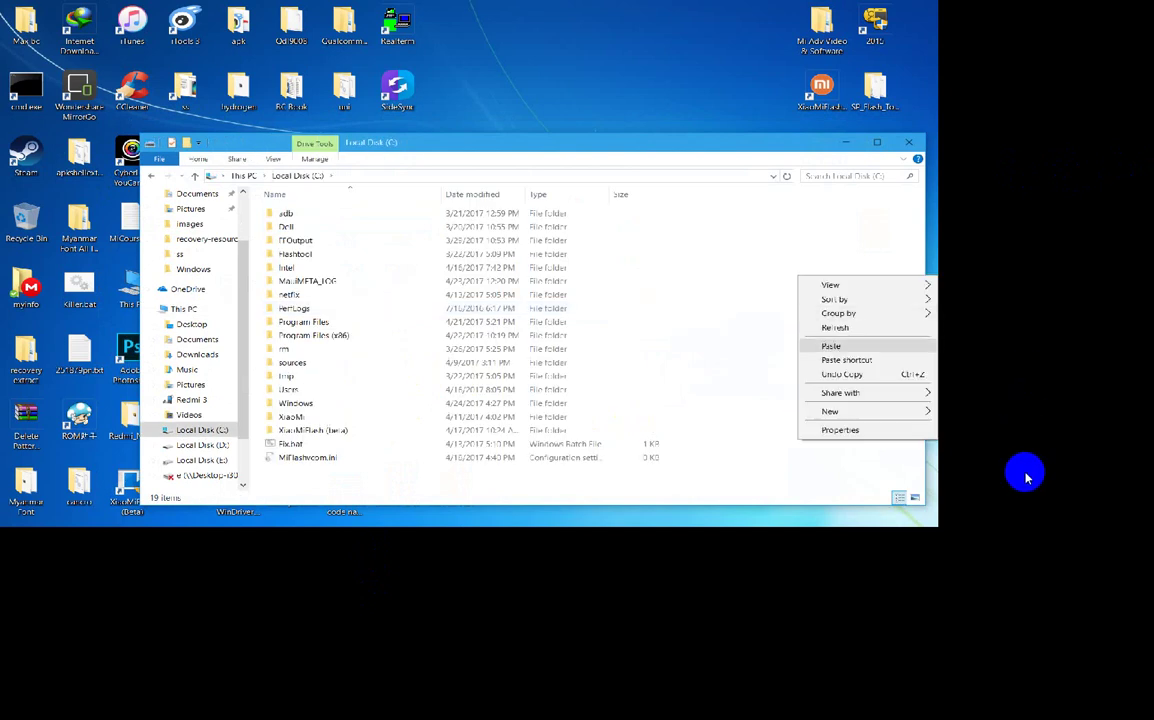
pyautogui.click(1023, 471)
pyautogui.press('Return')
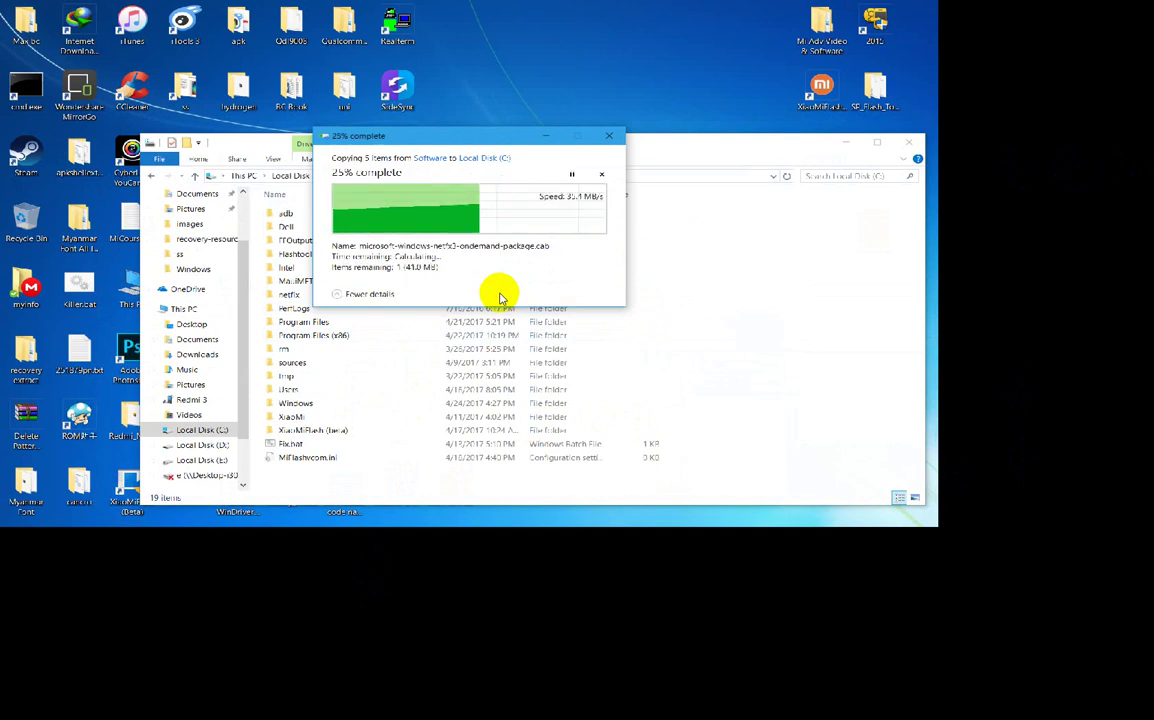
# - Run Fix.bat from C:\netfix as administrator, dismiss its console once finished, and close the folder window
pyautogui.doubleClick(295, 295)
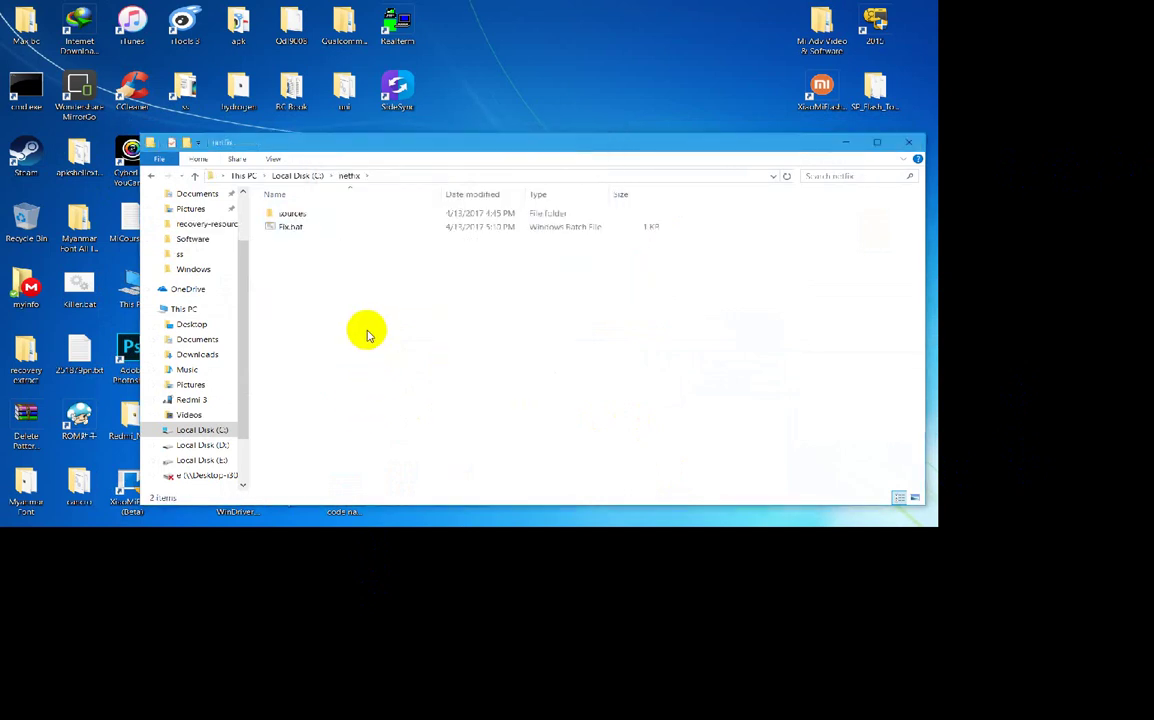
pyautogui.rightClick(287, 227)
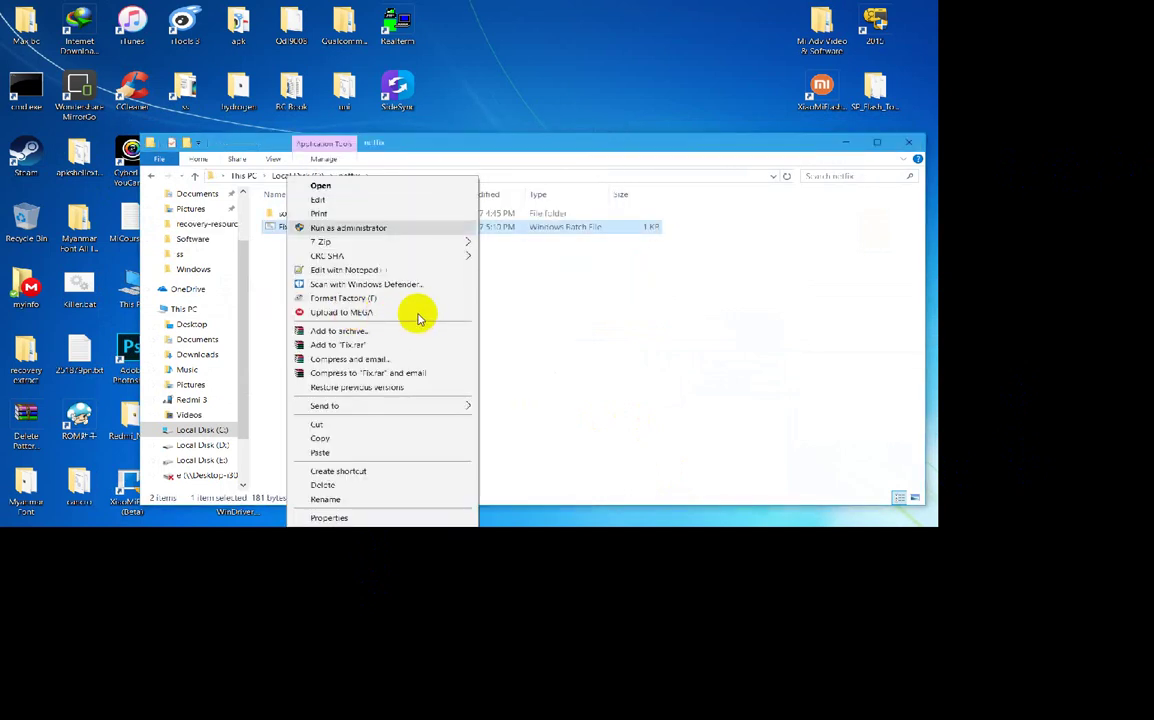
pyautogui.press('Return')
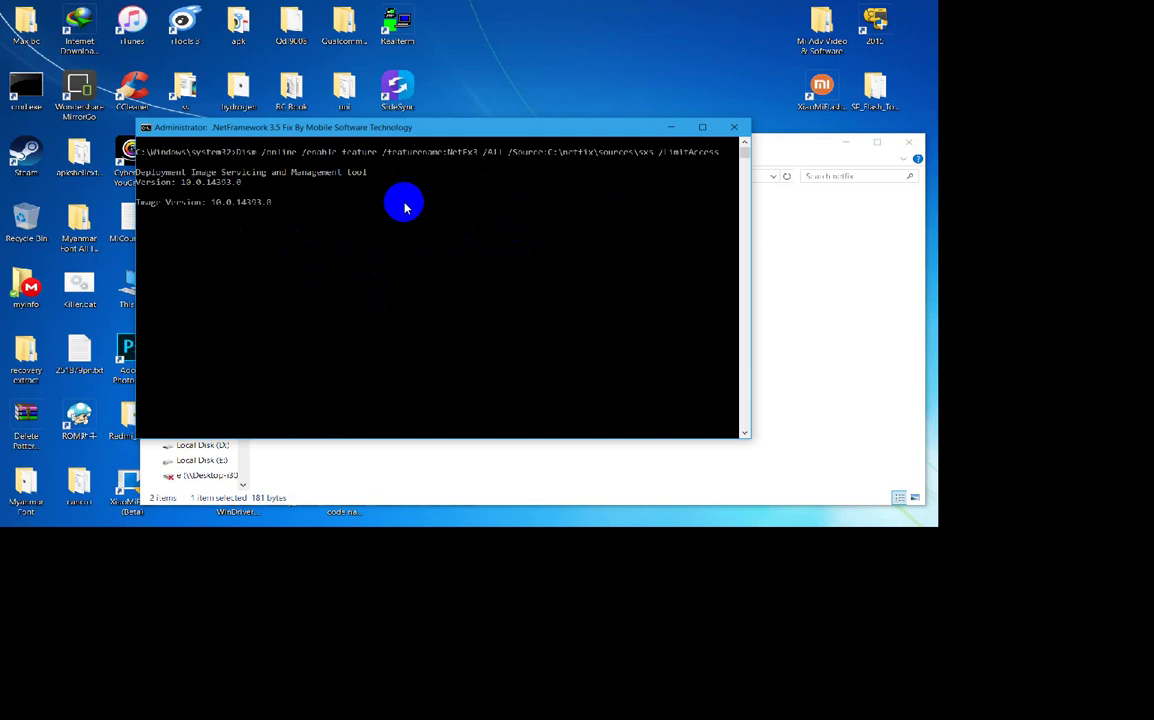
pyautogui.moveTo(424, 128); pyautogui.dragTo(443, 108)
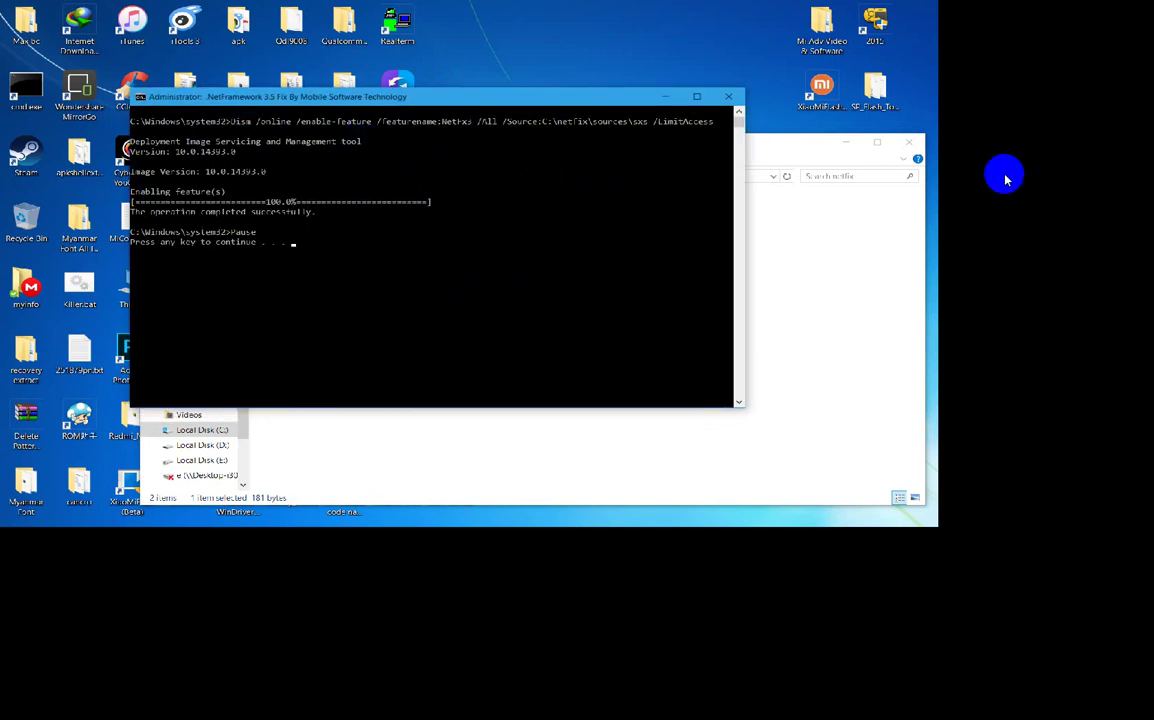
pyautogui.press('Return')
pyautogui.click(881, 433)
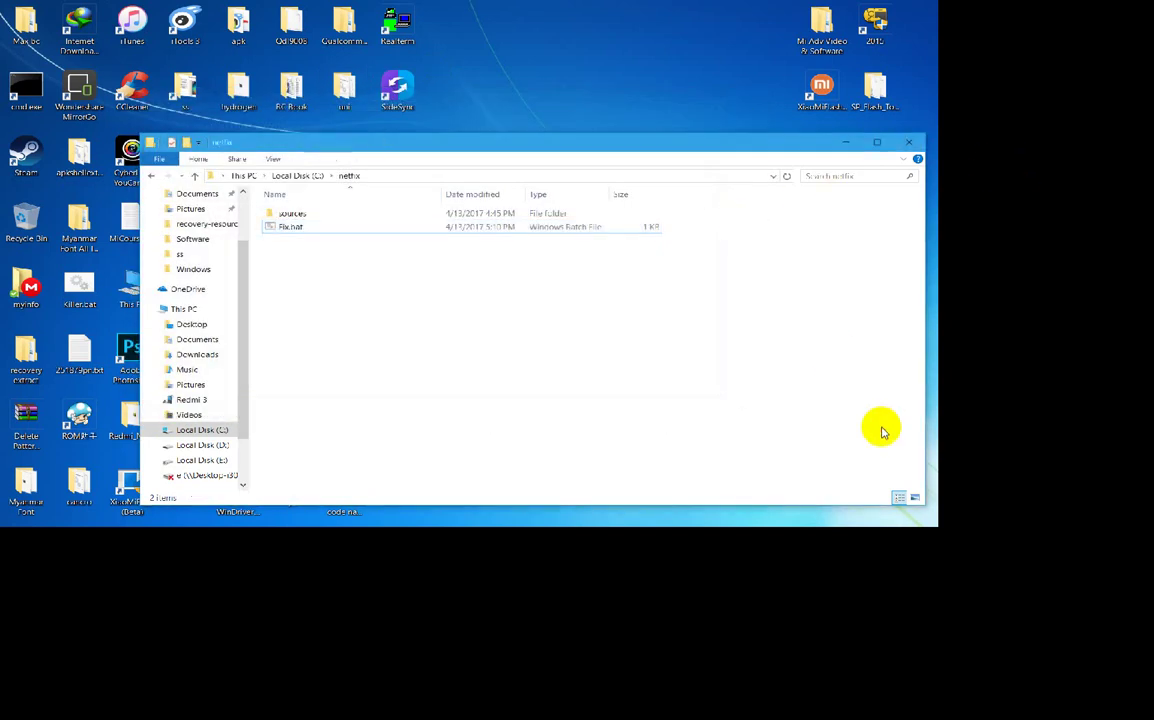
pyautogui.click(909, 142)
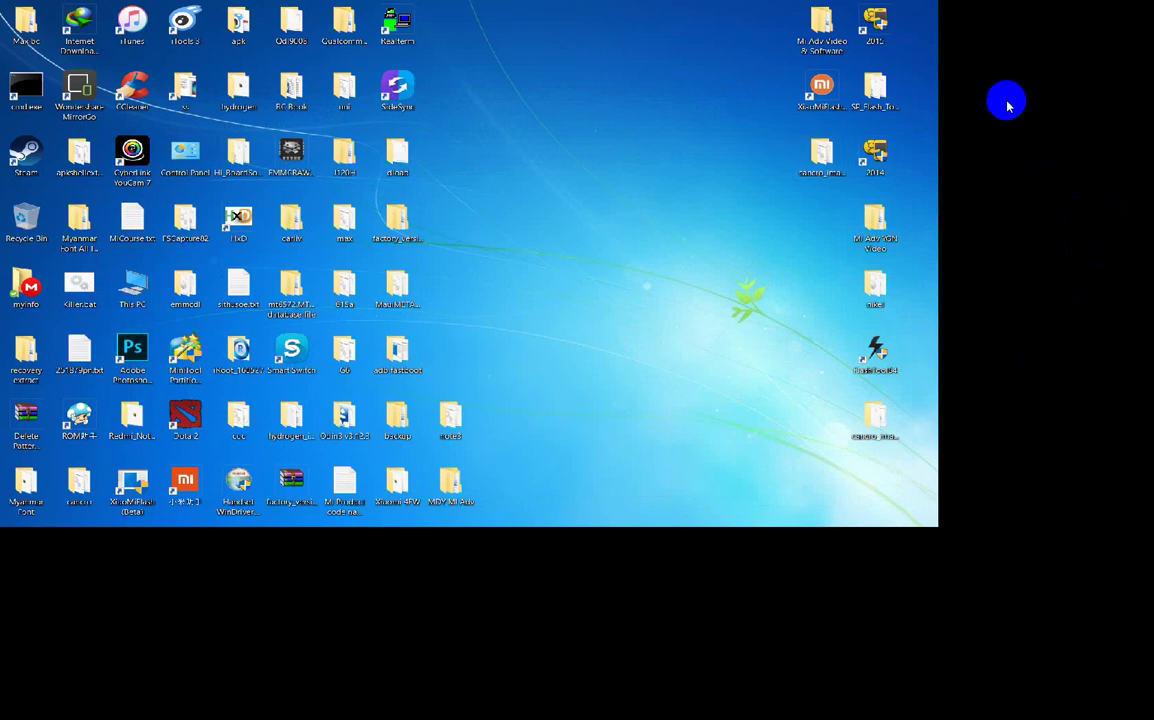
# - Open sidebysidefix.rar from the Software folder in Mi Adv Video & Software and run VisualCplus.exe from the archive
pyautogui.doubleClick(822, 30)
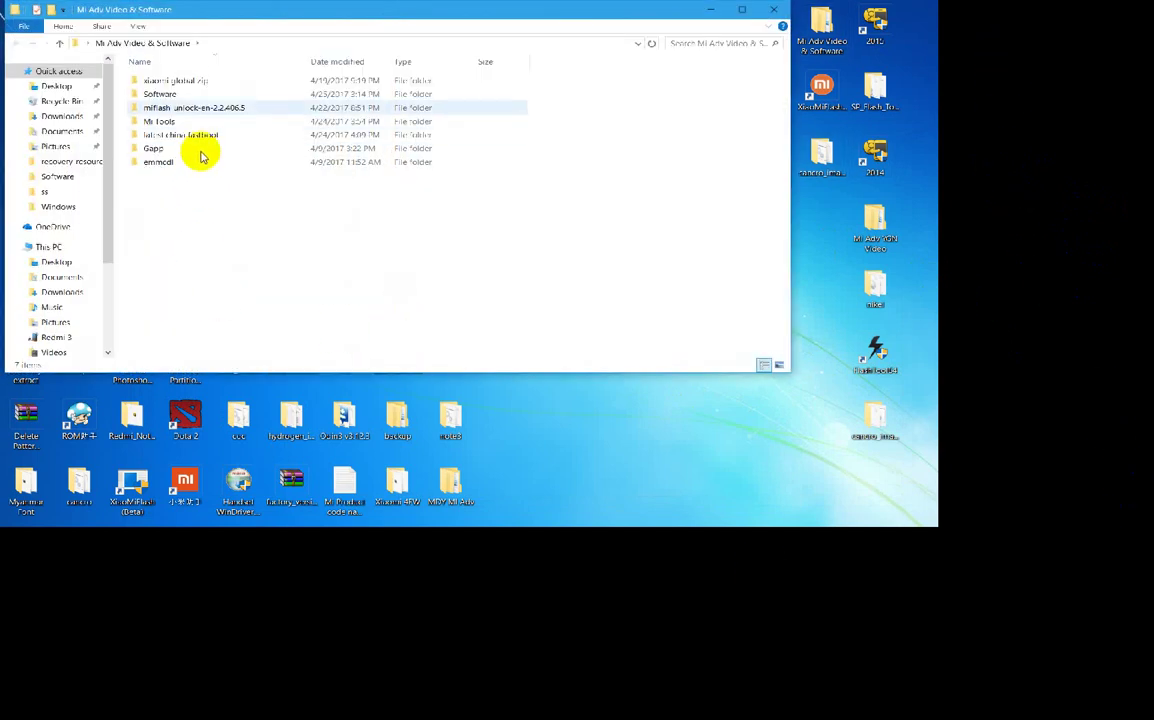
pyautogui.doubleClick(165, 94)
pyautogui.scroll(-5, 309, 283)
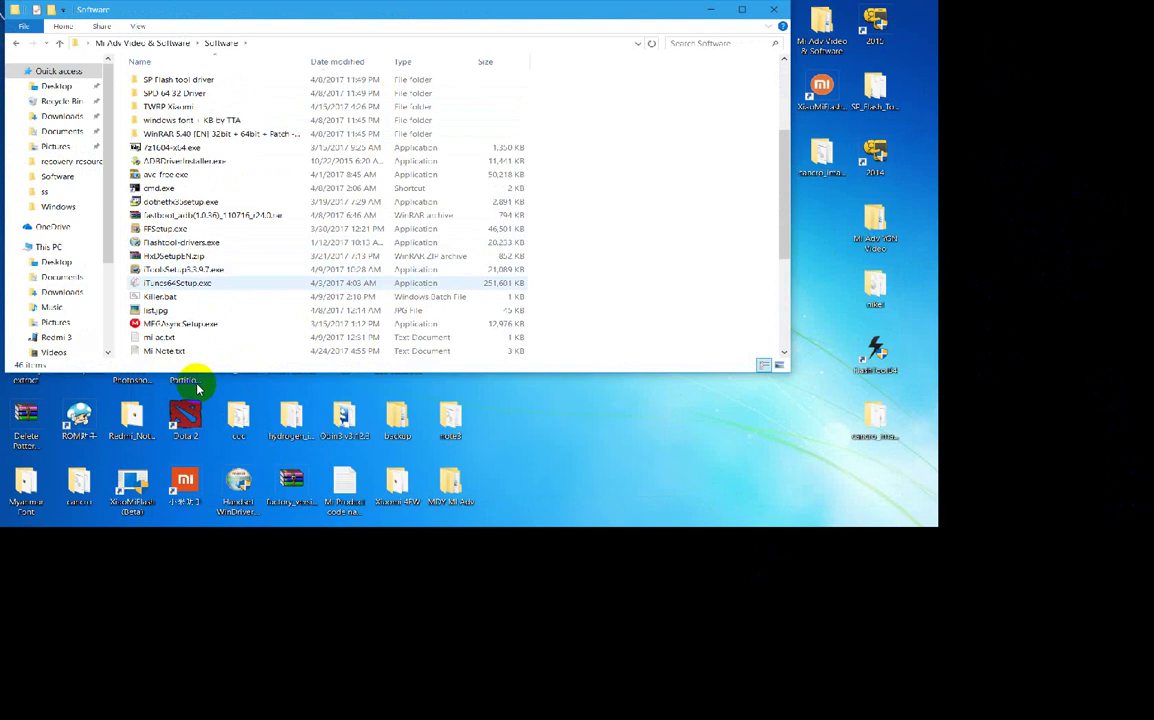
pyautogui.press('s')
pyautogui.press('s')
pyautogui.press('s')
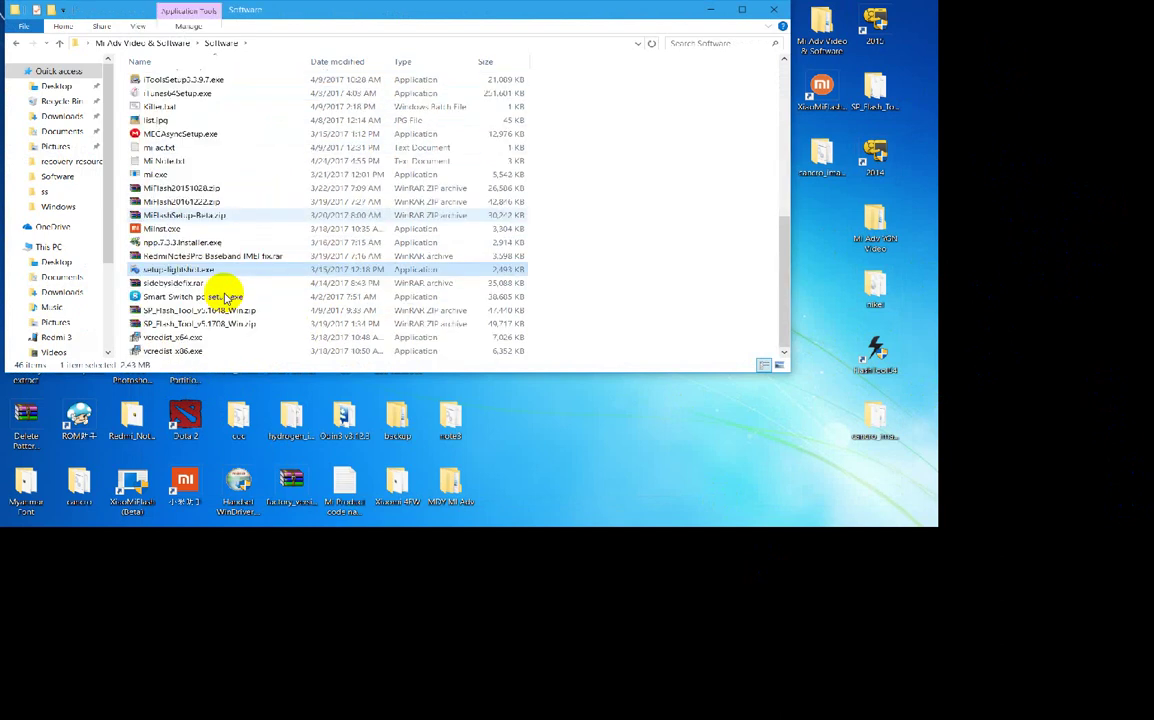
pyautogui.click(224, 283)
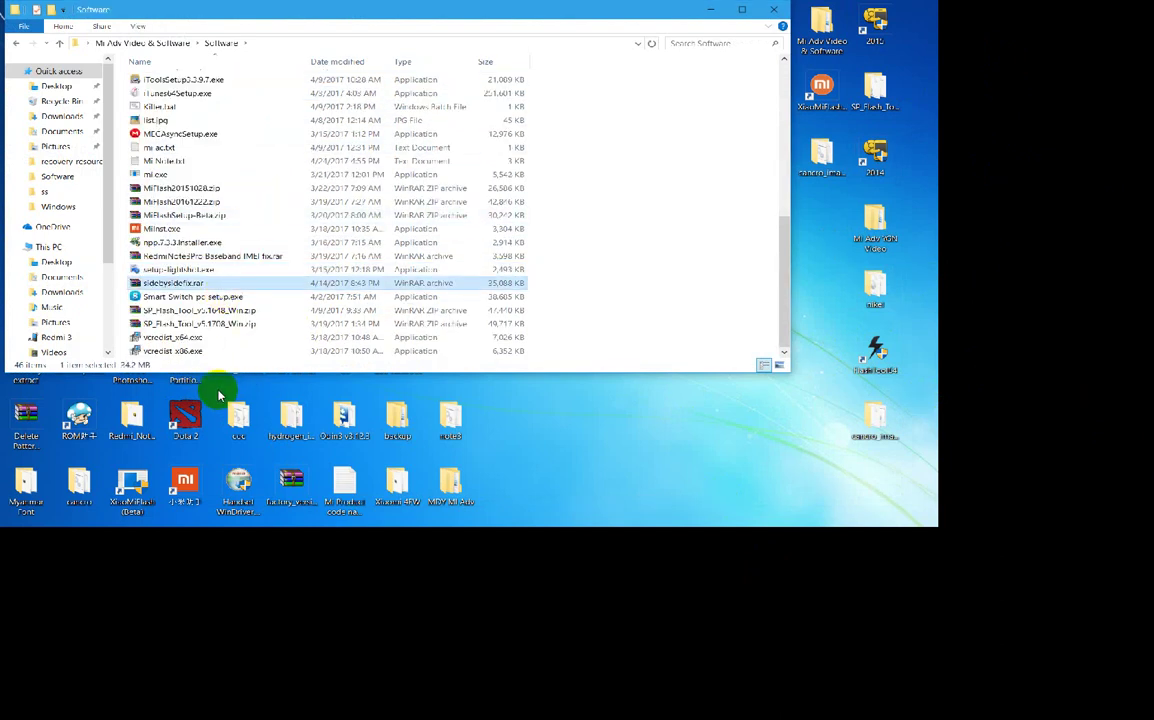
pyautogui.press('Return')
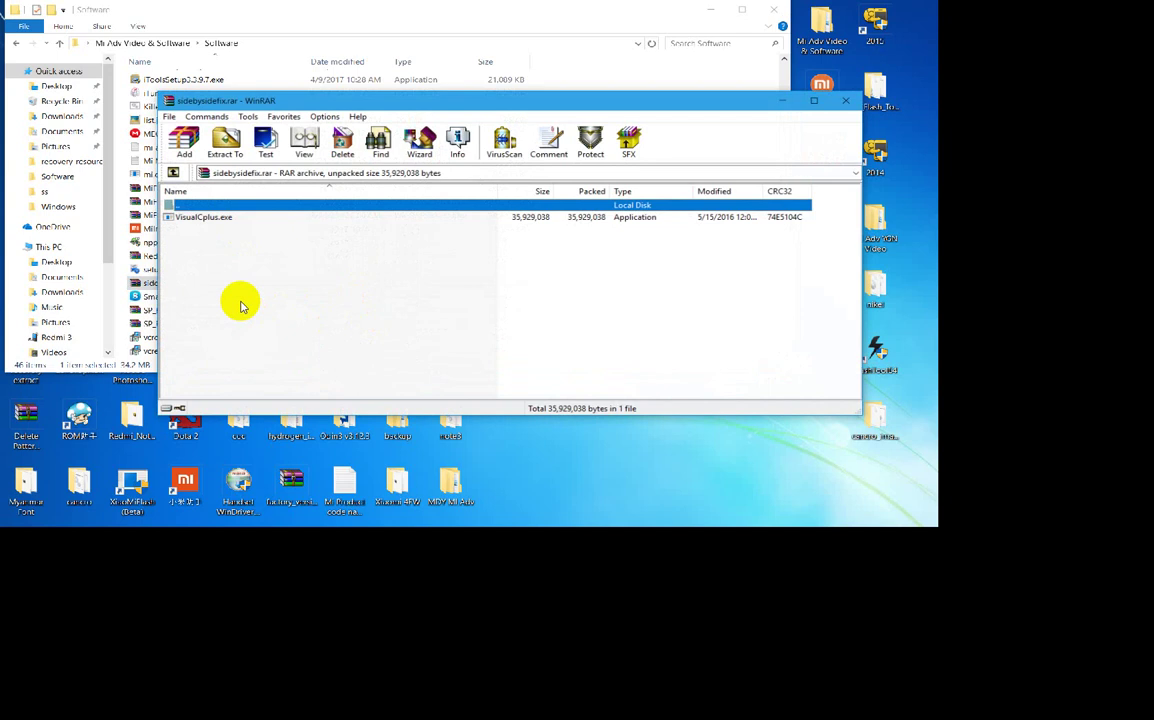
pyautogui.press('Down')
pyautogui.press('Return')
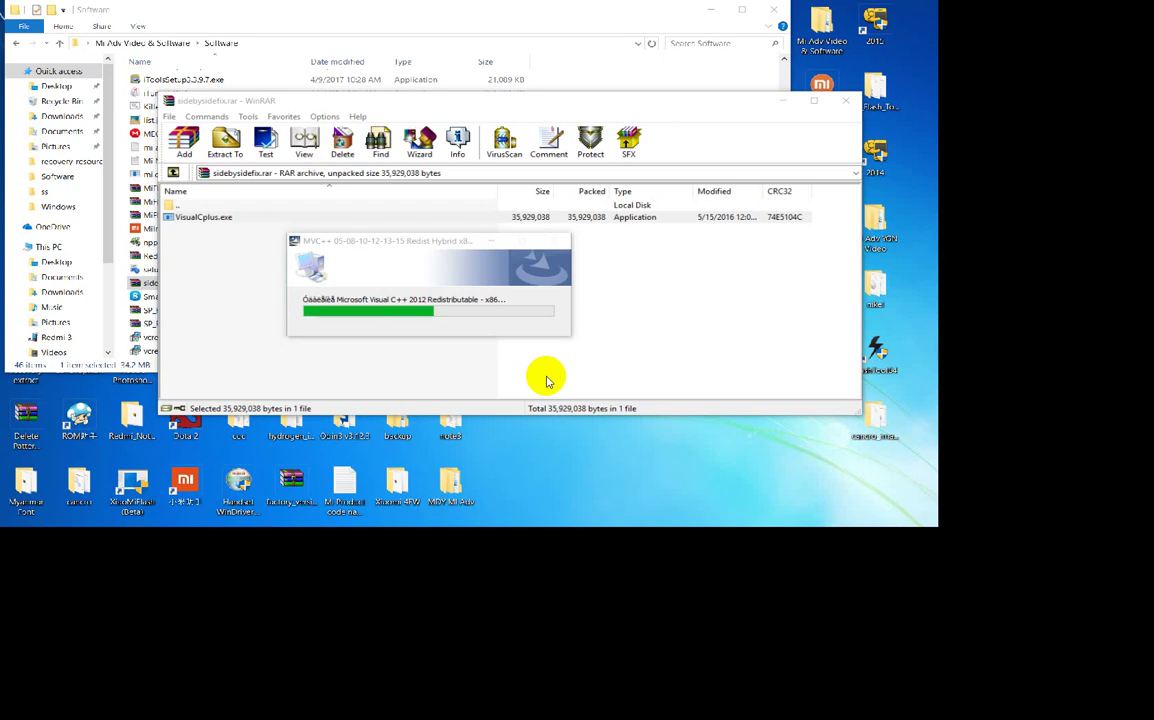
pyautogui.click(490, 334)
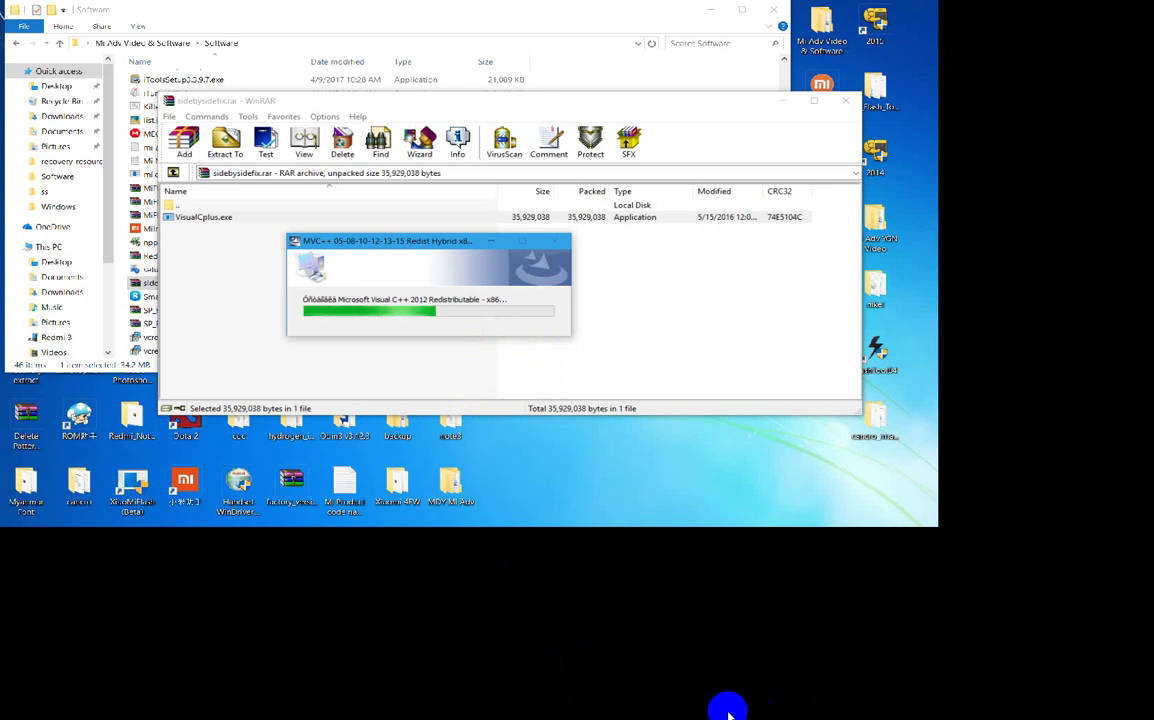
pyautogui.moveTo(506, 334); pyautogui.dragTo(520, 325)
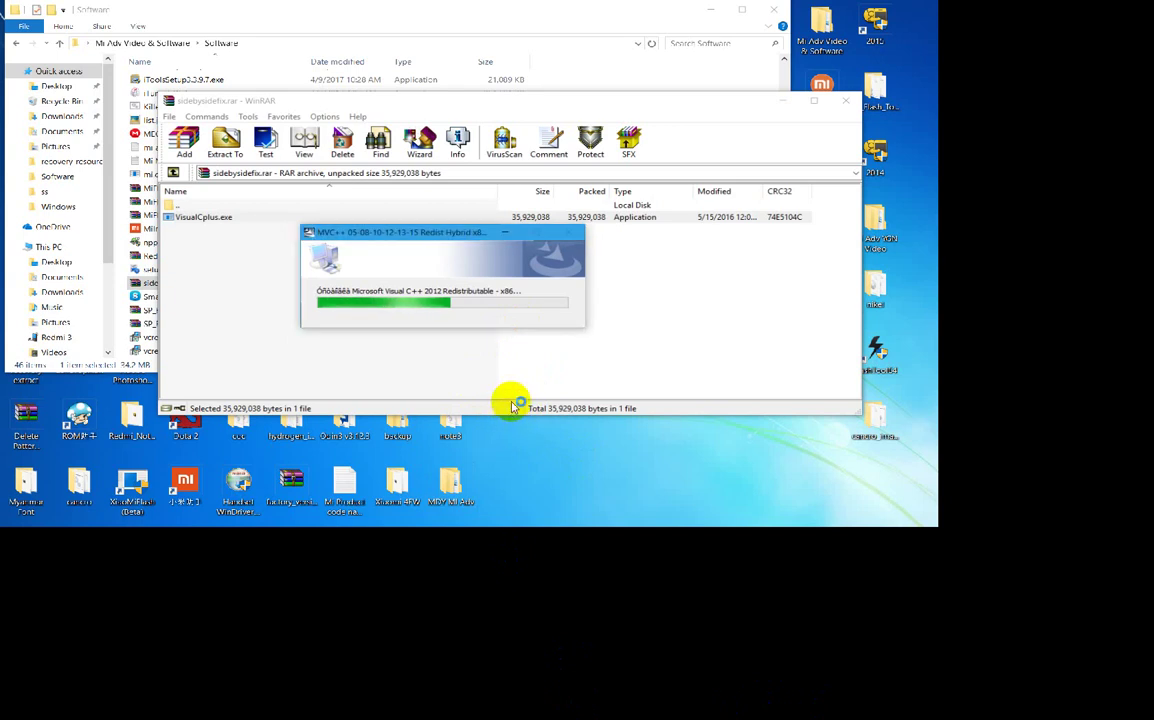
pyautogui.moveTo(510, 322)
pyautogui.mouseDown()
pyautogui.moveTo(546, 323)
pyautogui.moveTo(520, 335)
pyautogui.mouseUp()
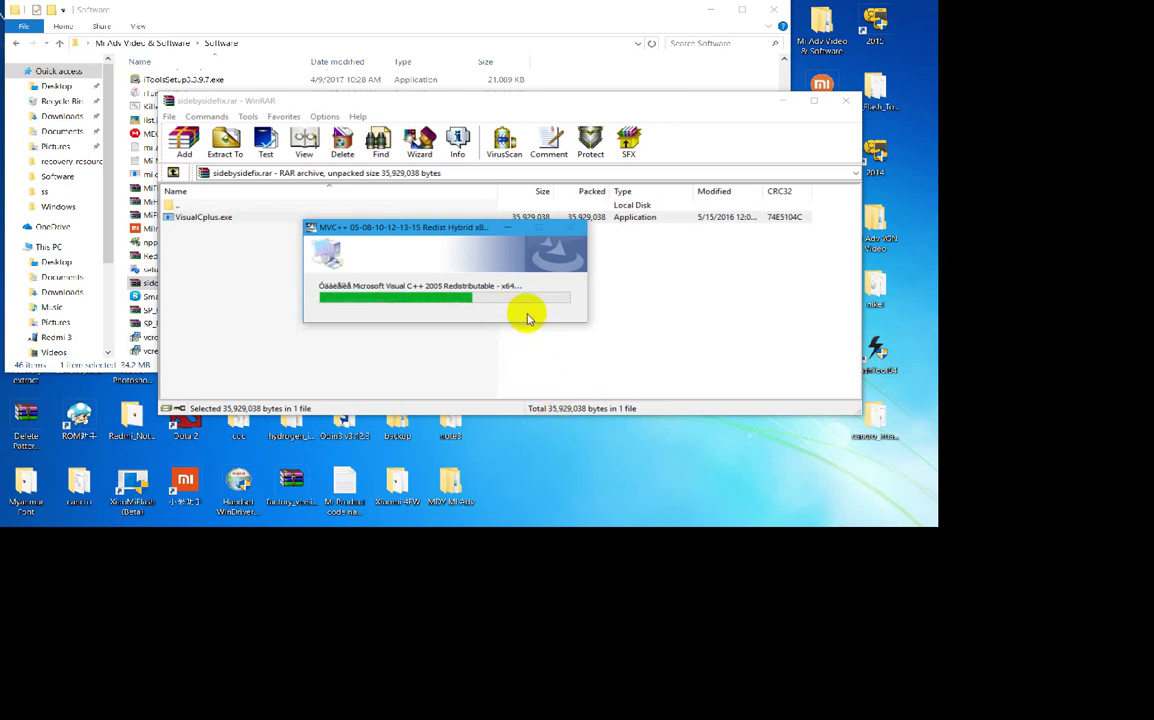
pyautogui.moveTo(529, 318); pyautogui.dragTo(525, 325)
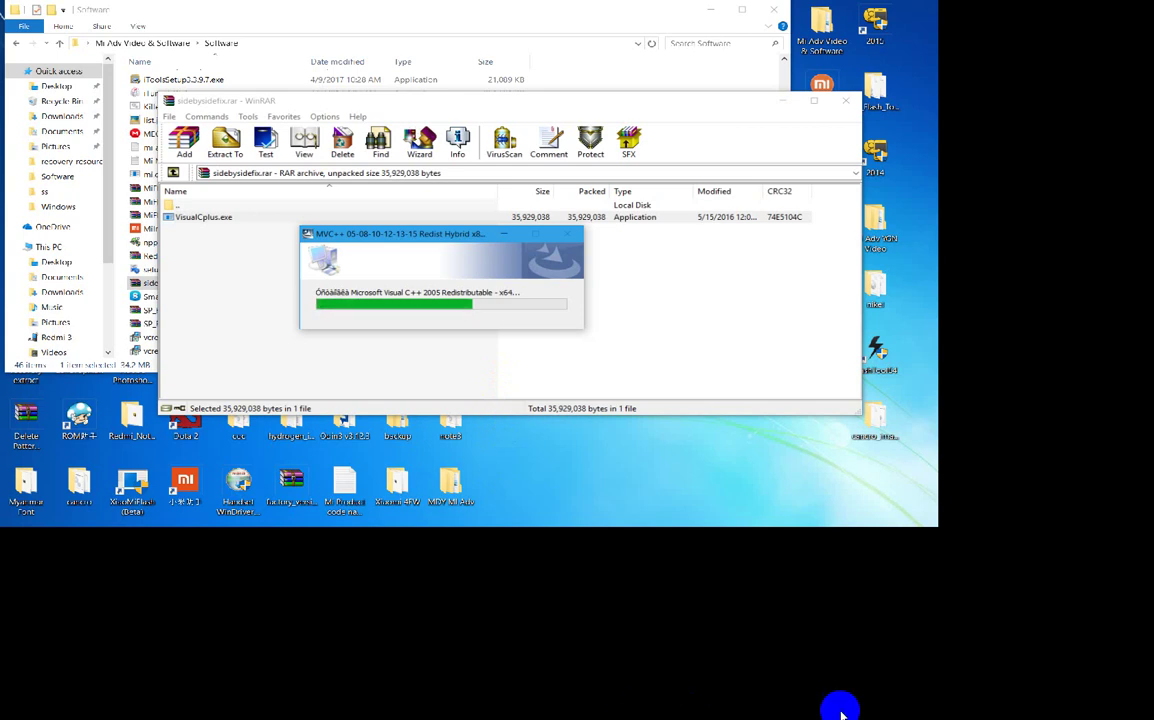
pyautogui.press('super')
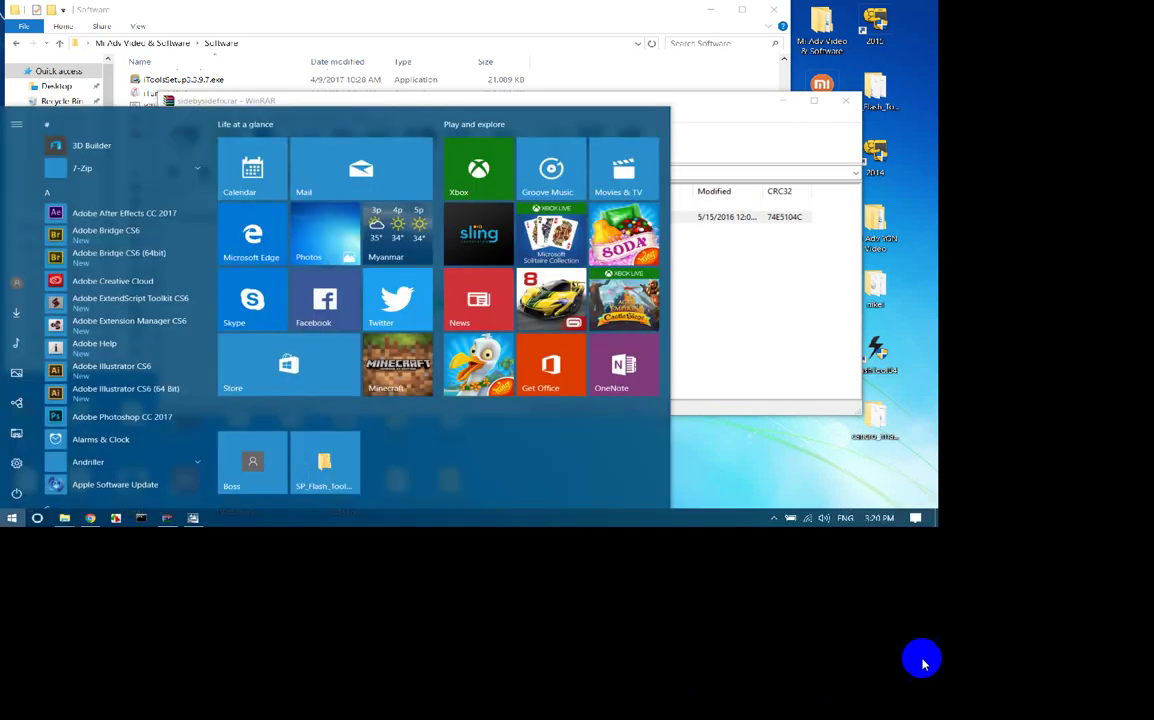
pyautogui.press('super')
pyautogui.click(773, 518)
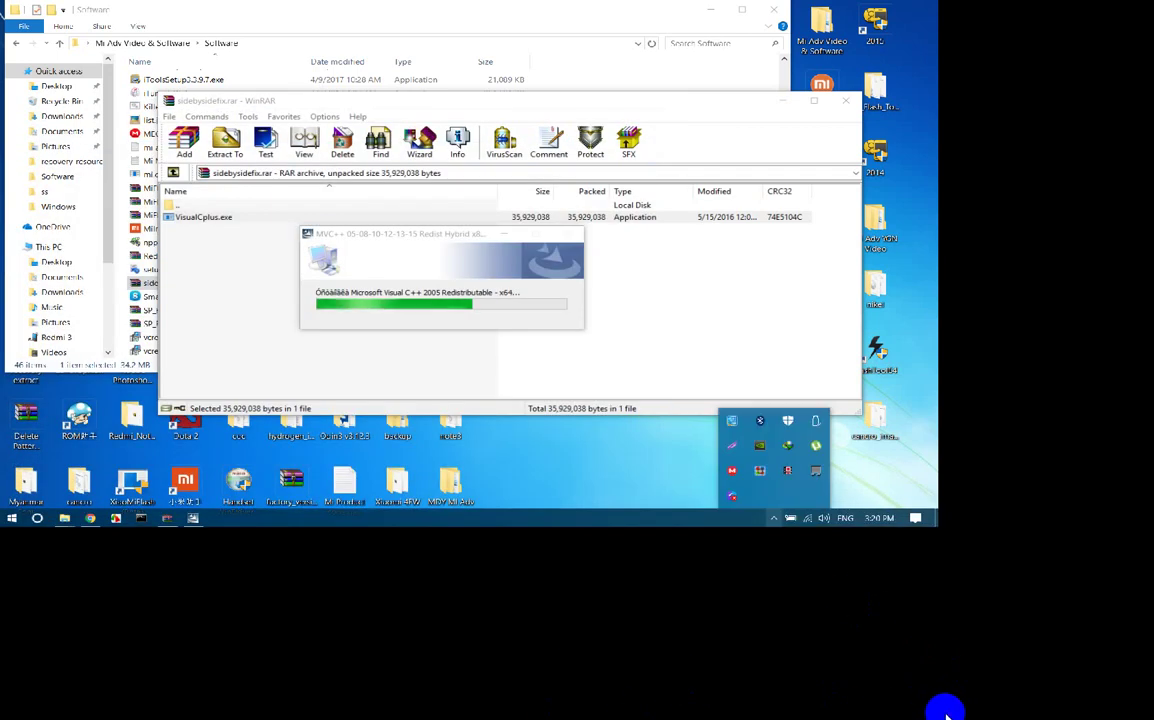
pyautogui.click(773, 518)
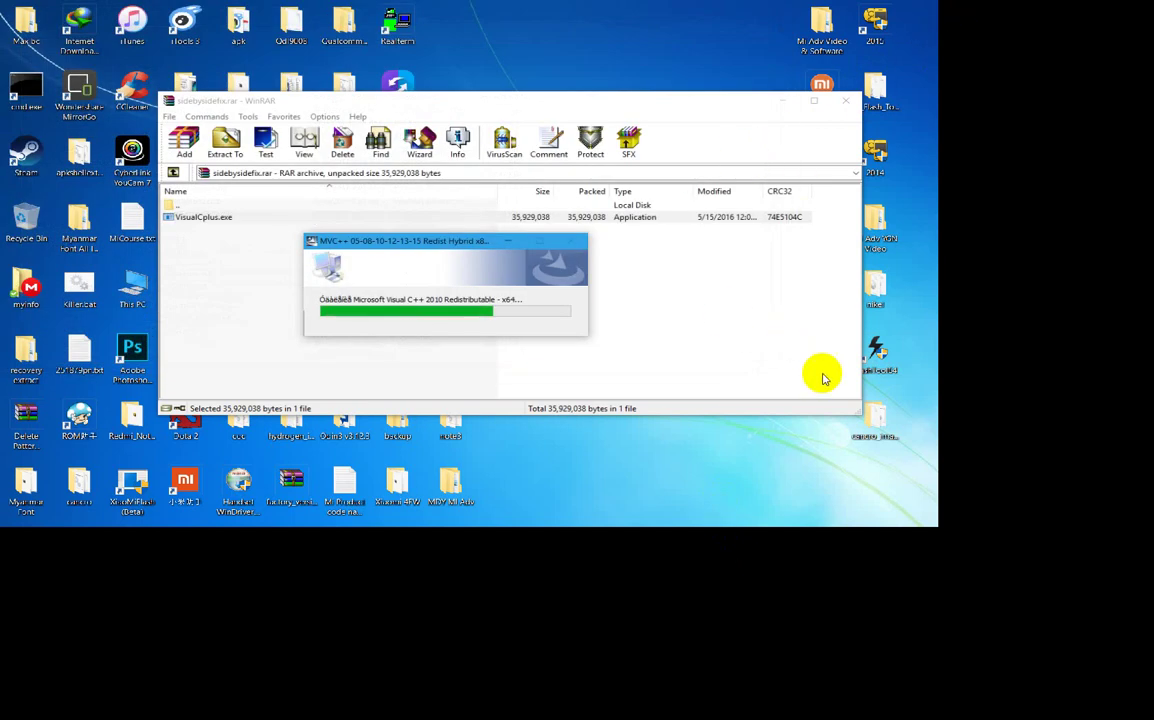
# - Clear the archive and installer windows away and list attached devices in Command Prompt with adb devices and mi devices
pyautogui.click(783, 100)
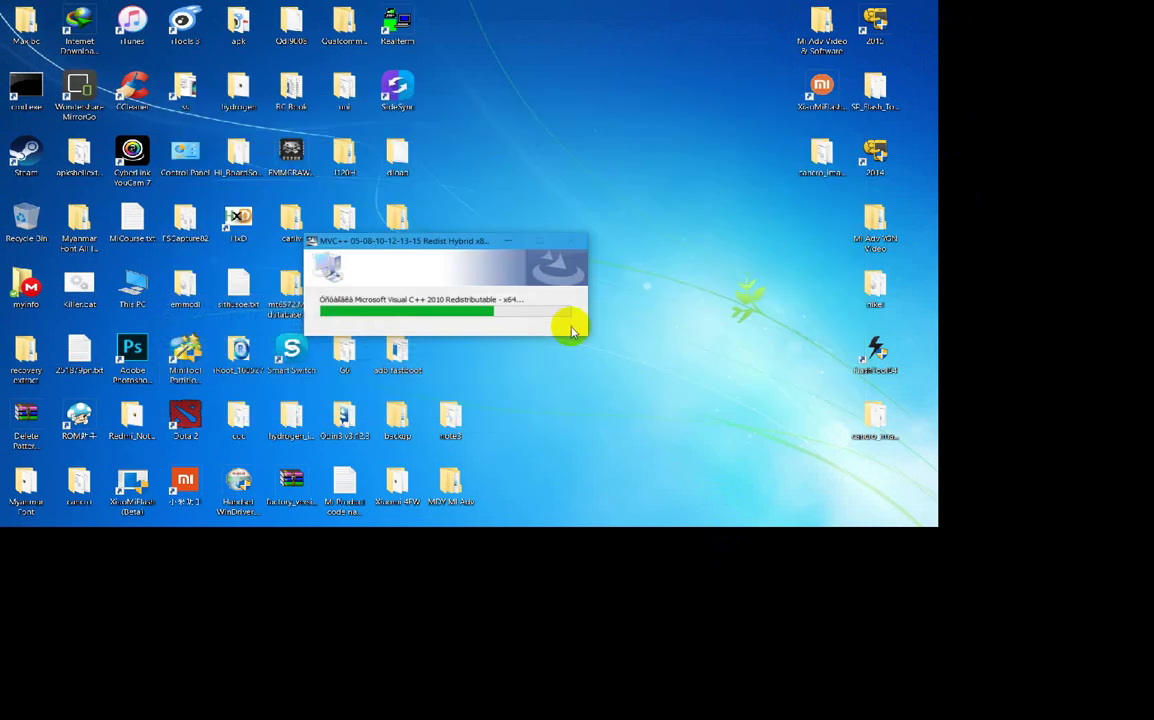
pyautogui.moveTo(572, 333); pyautogui.dragTo(654, 302)
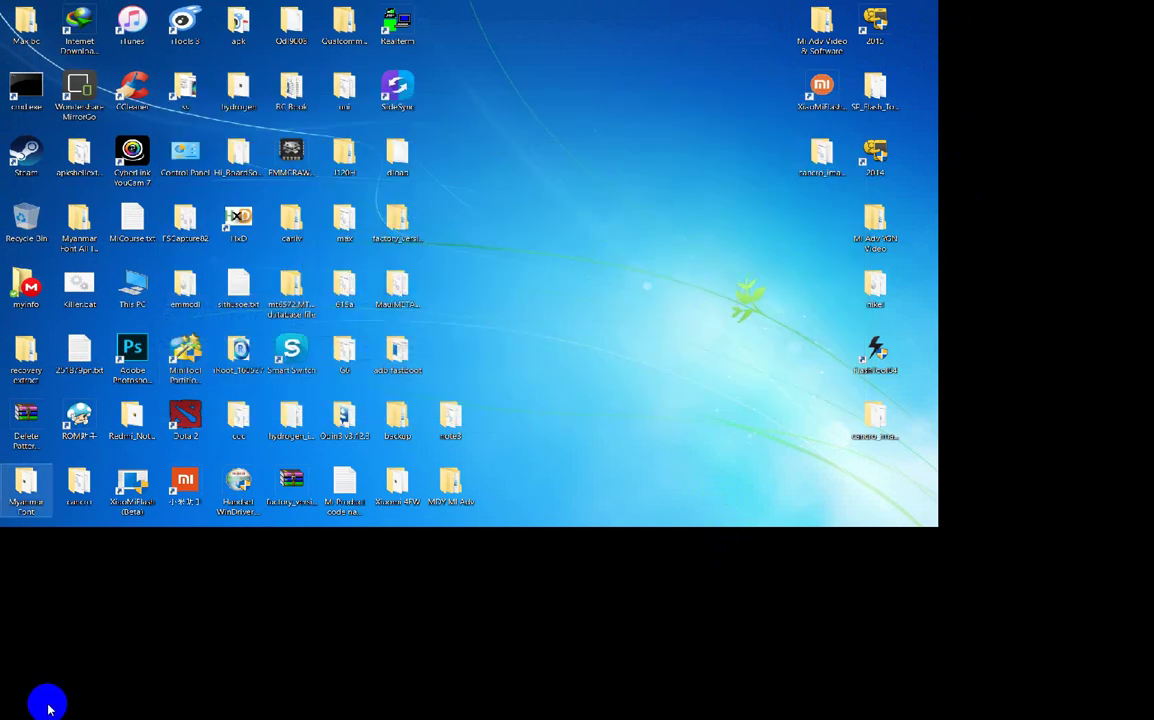
pyautogui.press('super')
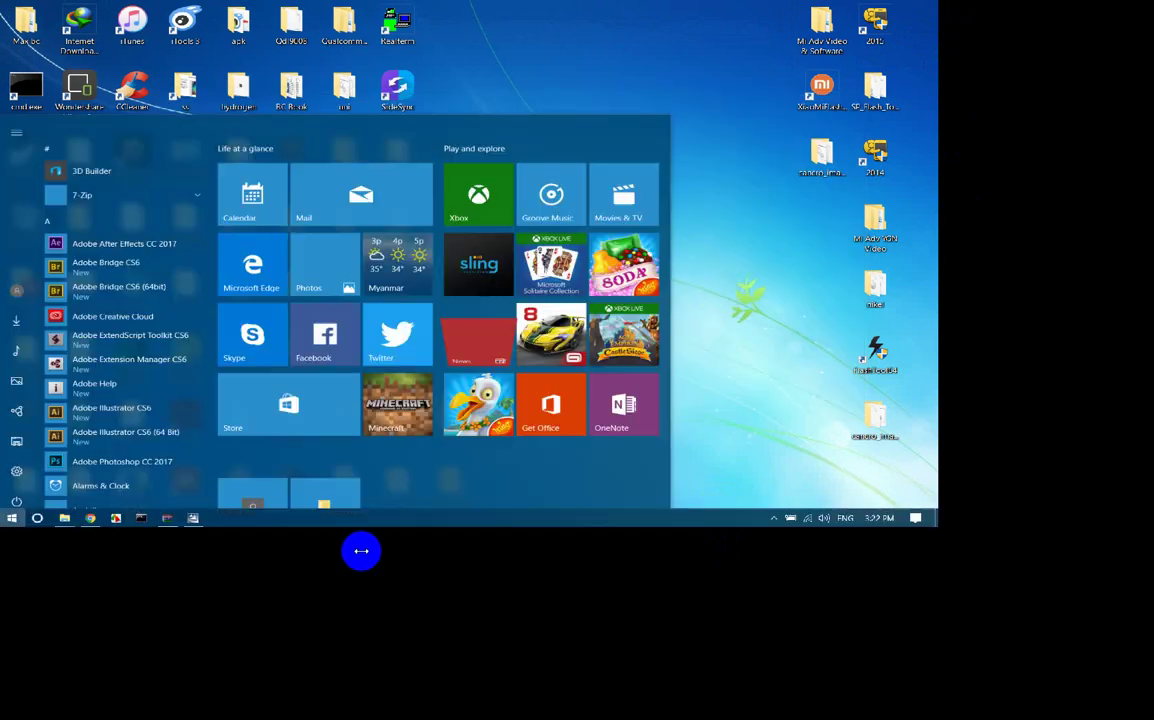
pyautogui.press('super')
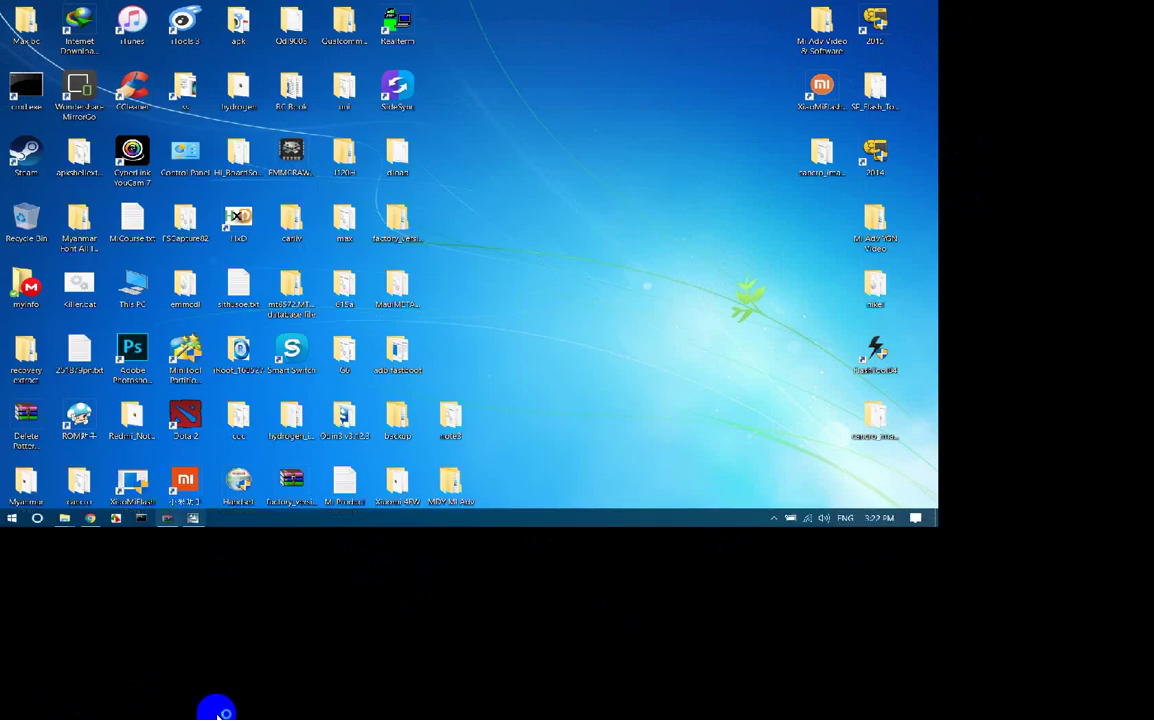
pyautogui.click(140, 517)
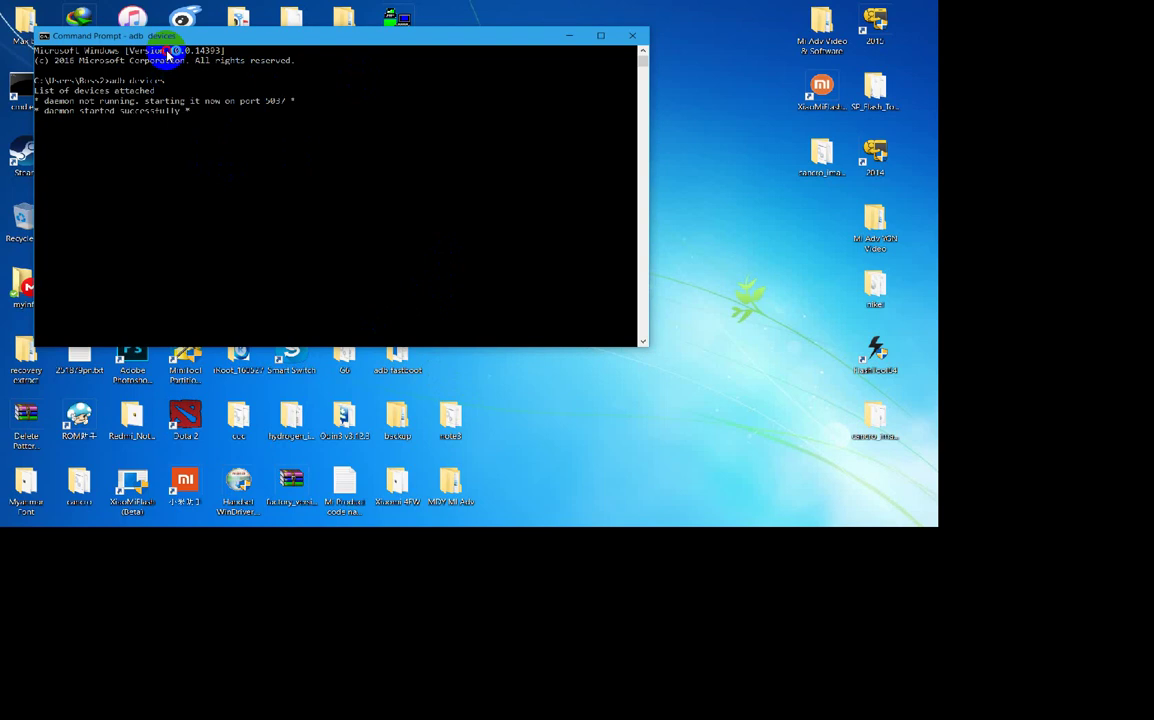
pyautogui.moveTo(173, 46); pyautogui.dragTo(194, 44)
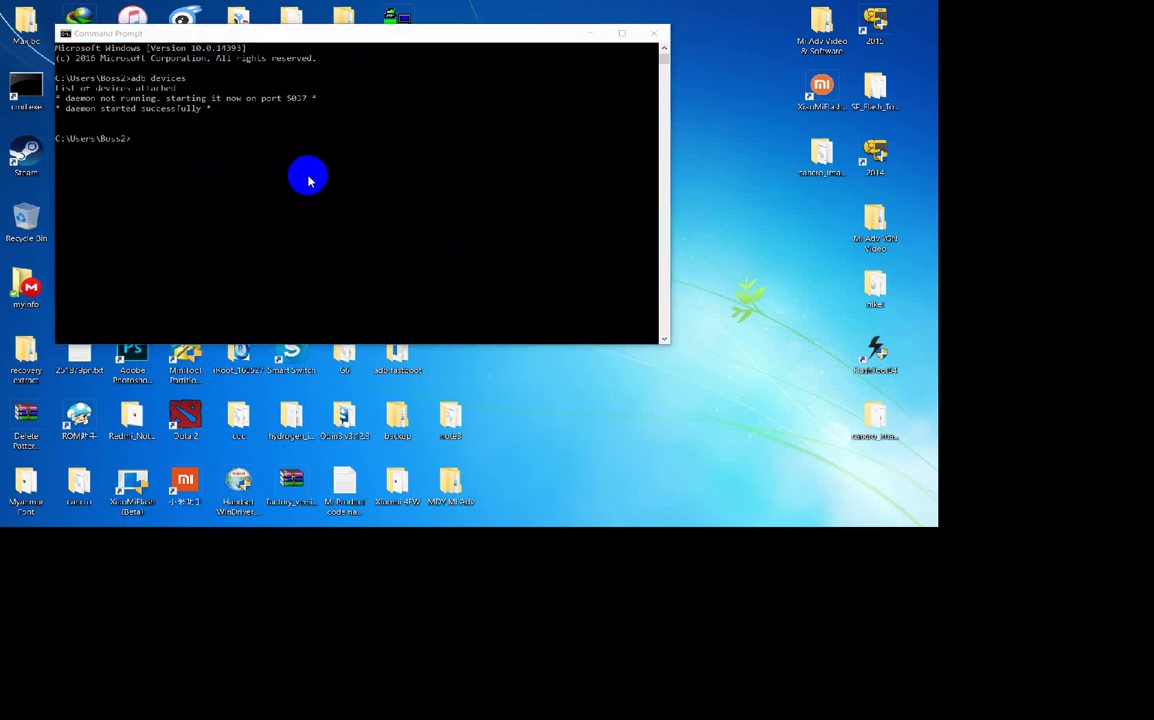
pyautogui.write('mi devices')
pyautogui.press('Return')
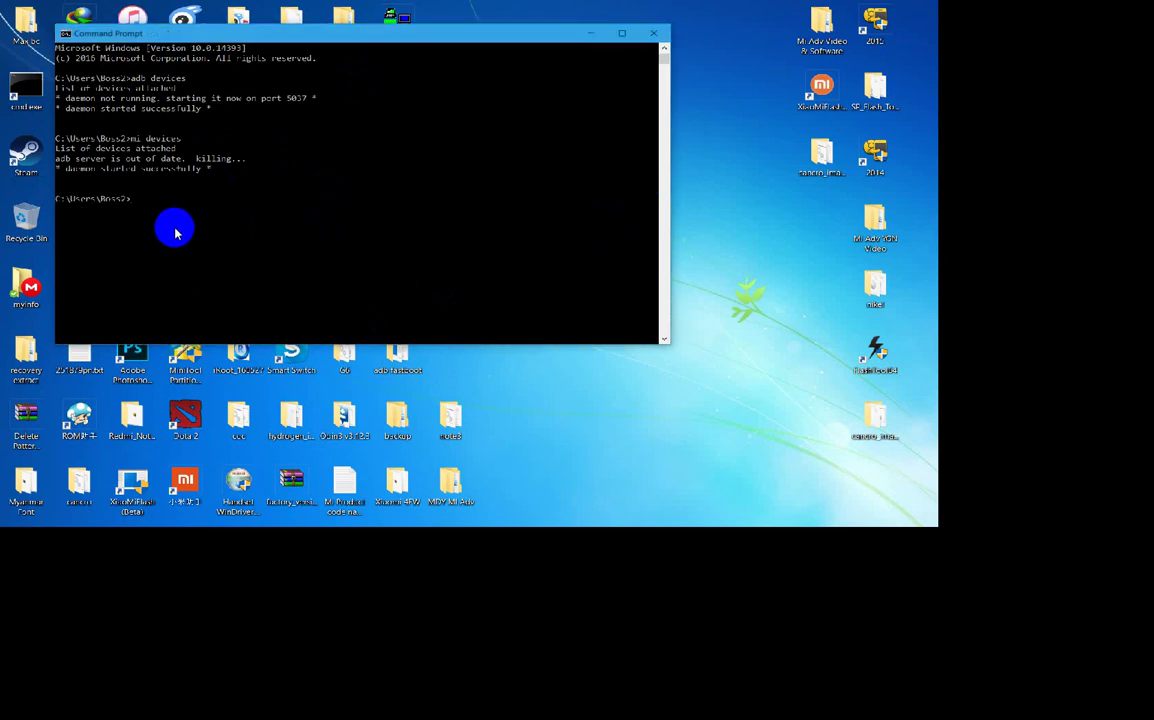
# - Highlight part of the adb server message in Command Prompt, minimise the console and launch iTools 3 from the desktop
pyautogui.moveTo(113, 224); pyautogui.dragTo(197, 225)
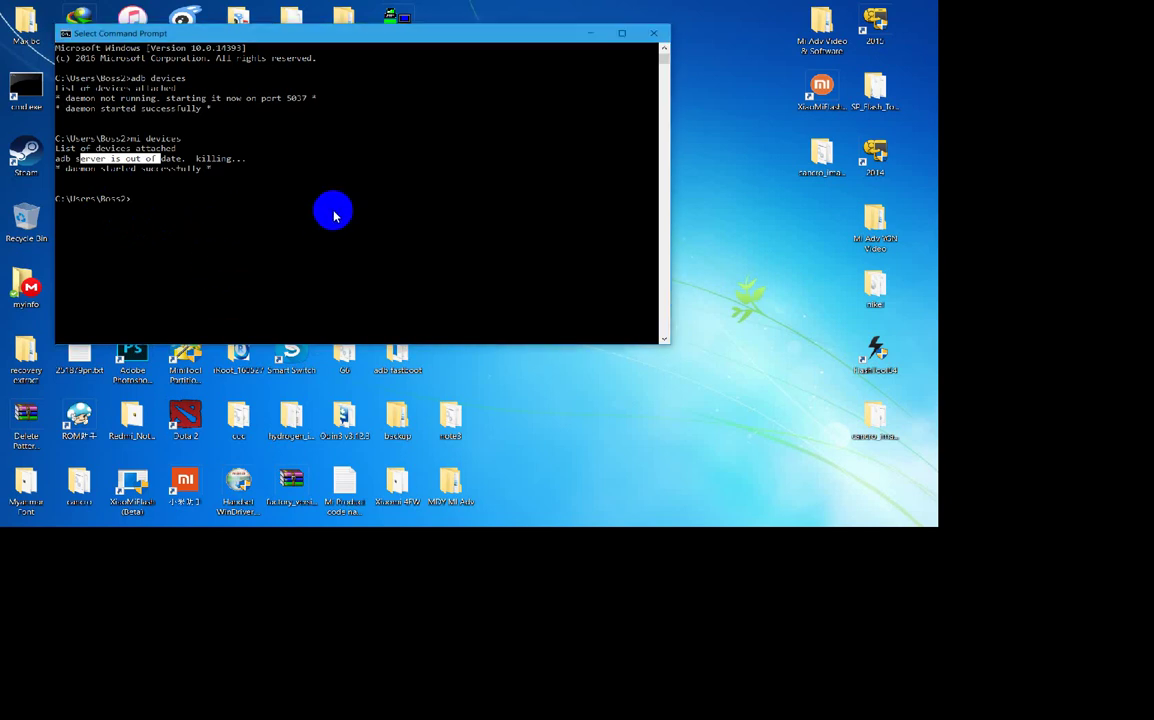
pyautogui.click(832, 470)
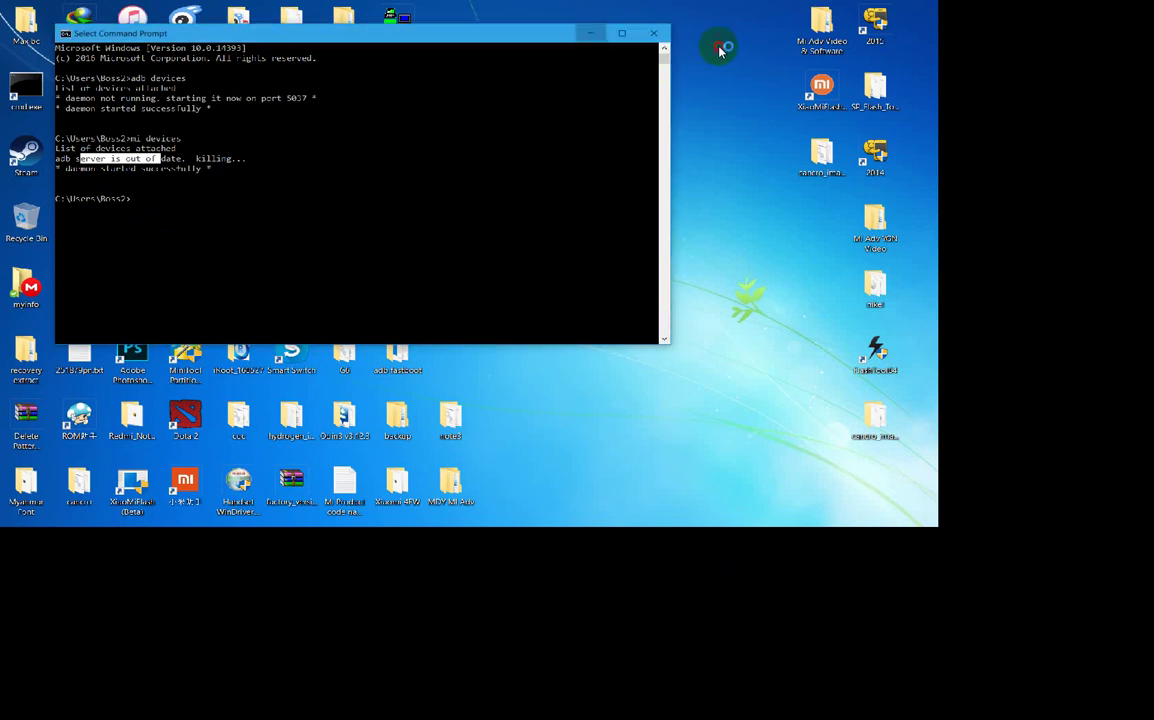
pyautogui.click(654, 33)
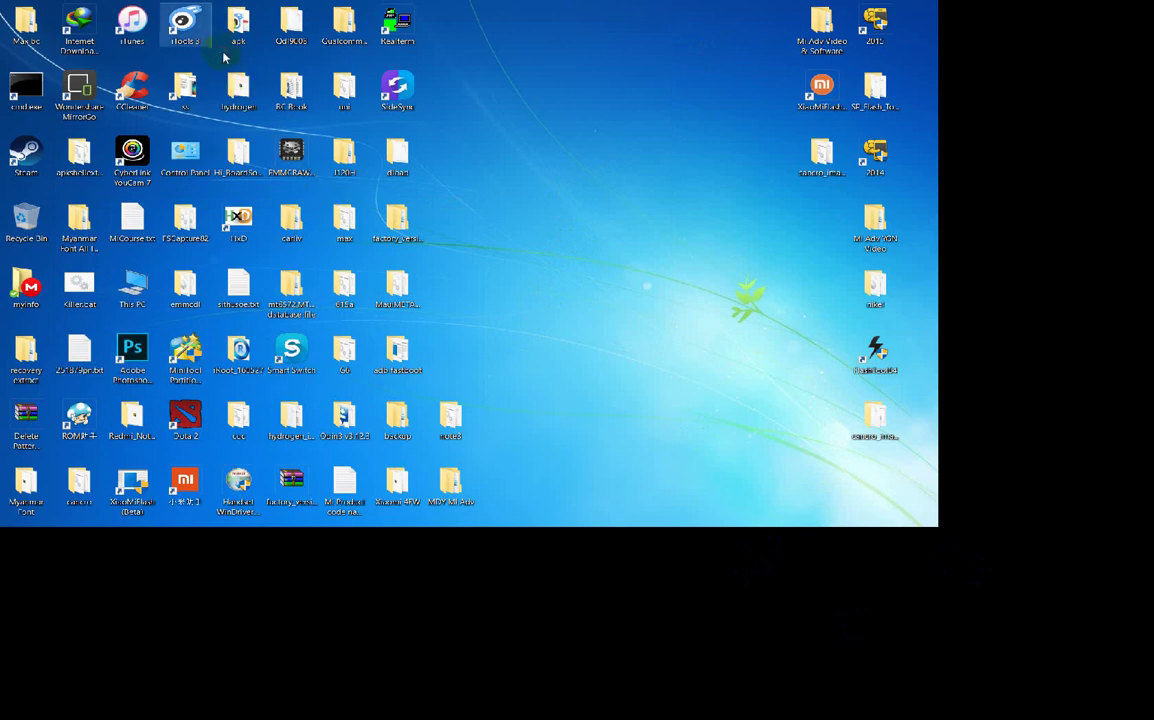
pyautogui.doubleClick(184, 24)
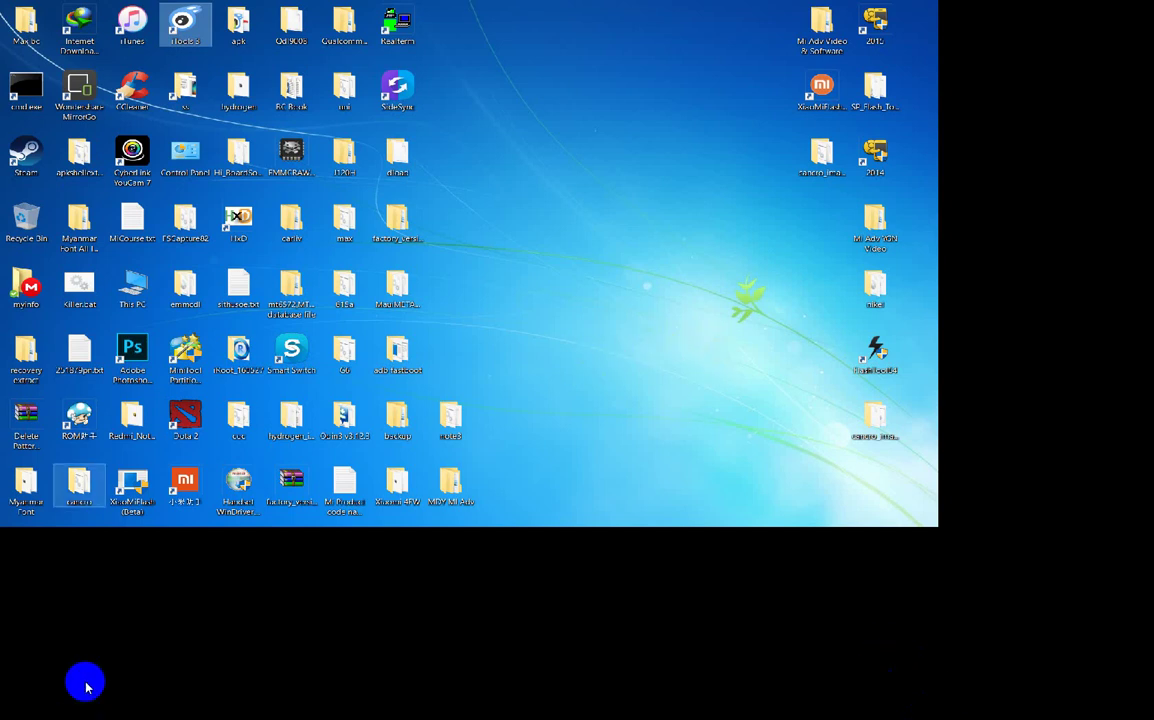
pyautogui.press('super')
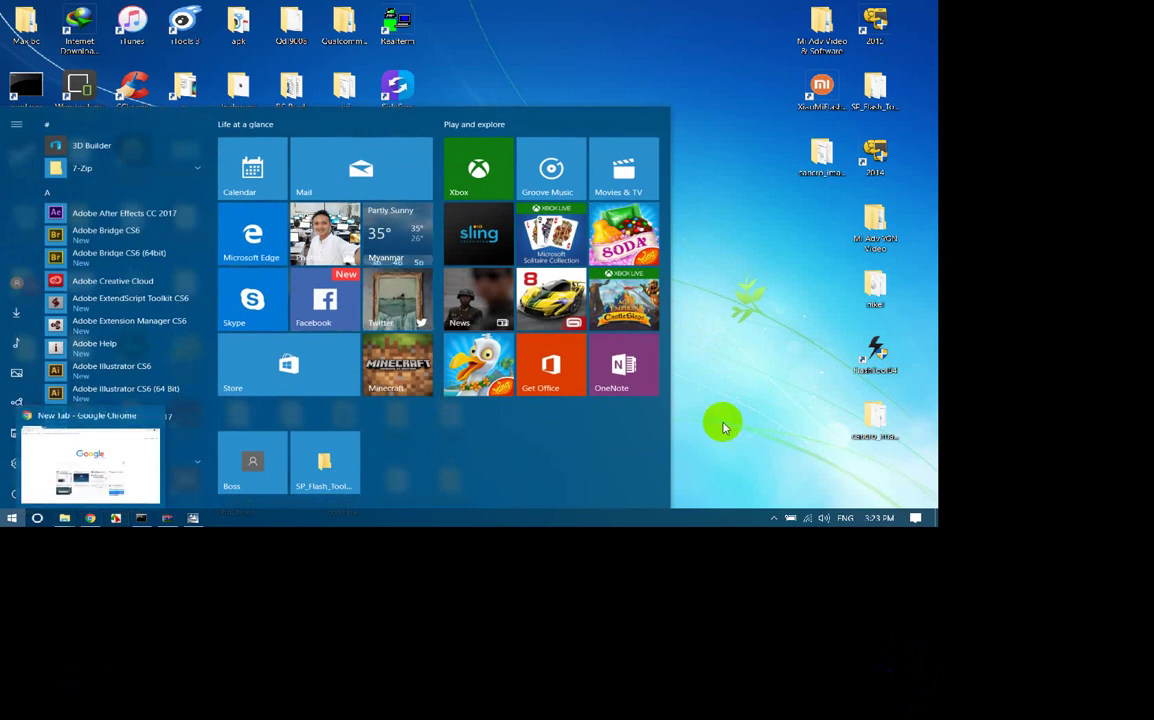
pyautogui.press('super')
# - Open Killer.bat from the desktop in Notepad++, add the final line "Taskkill /IM ffa.exe /F", save the file and close the editor
pyautogui.rightClick(80, 290)
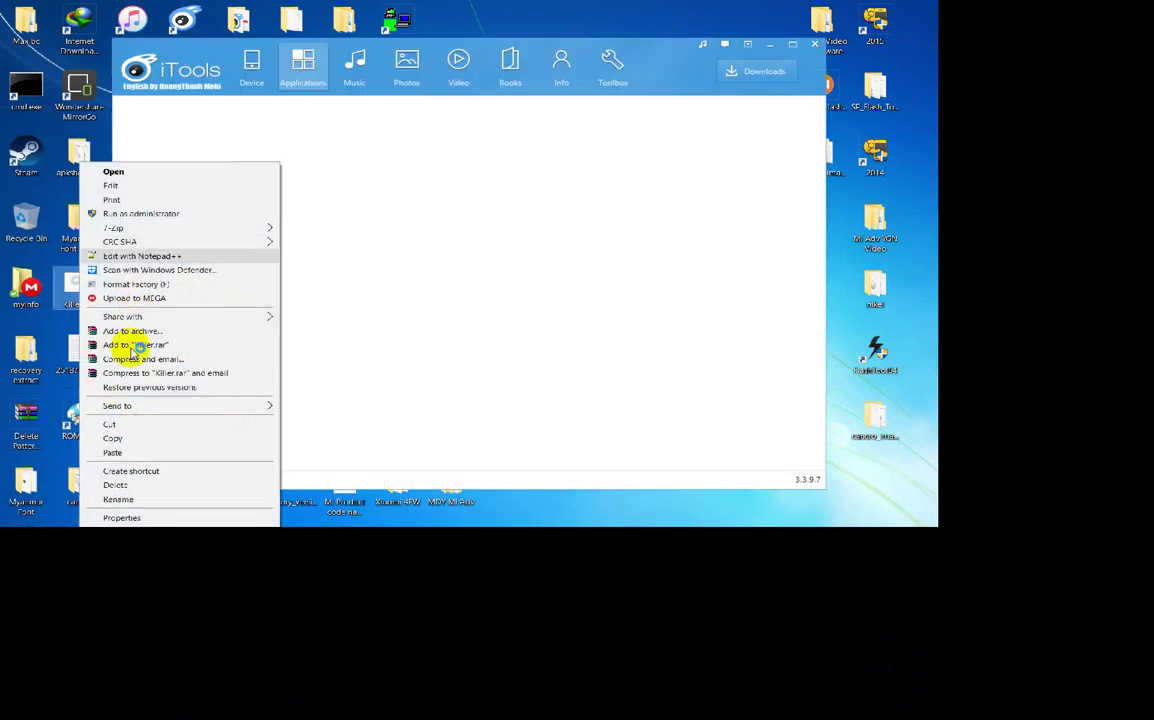
pyautogui.click(133, 345)
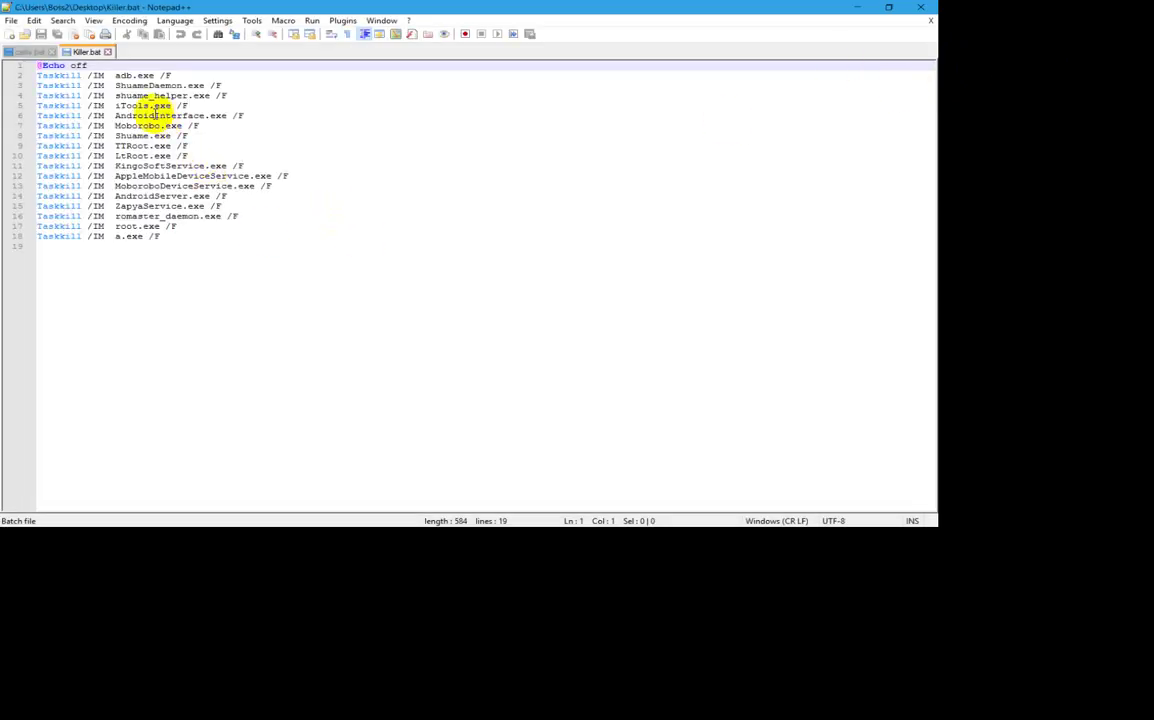
pyautogui.click(138, 105)
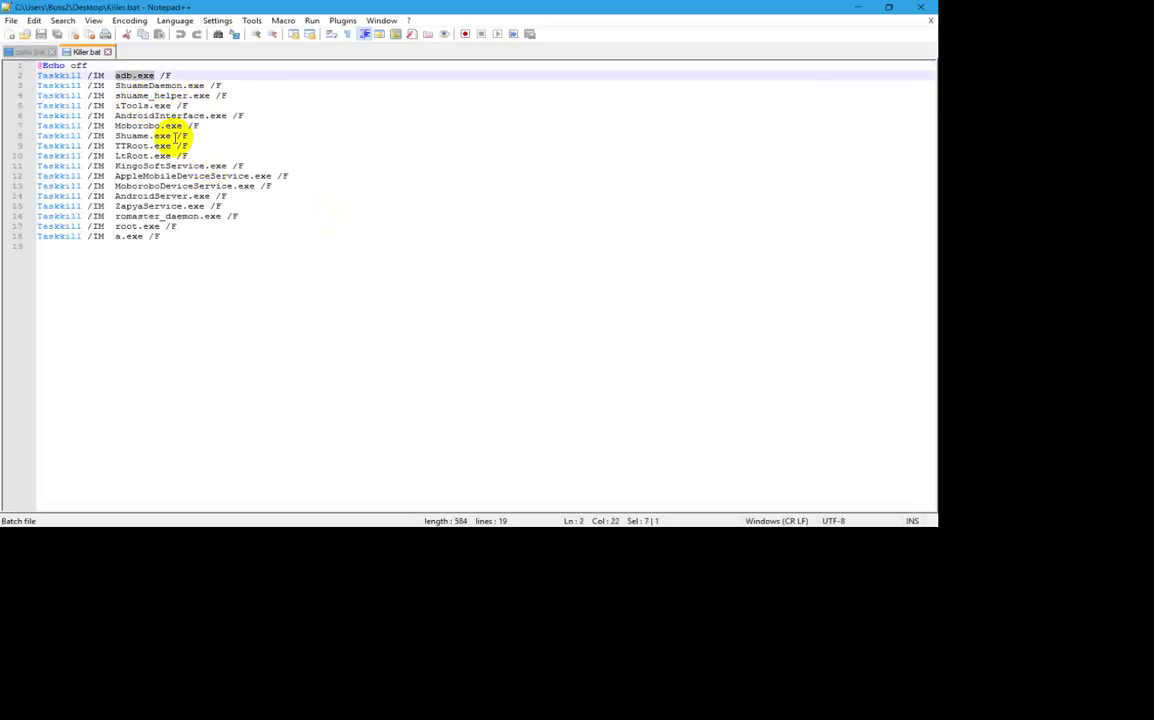
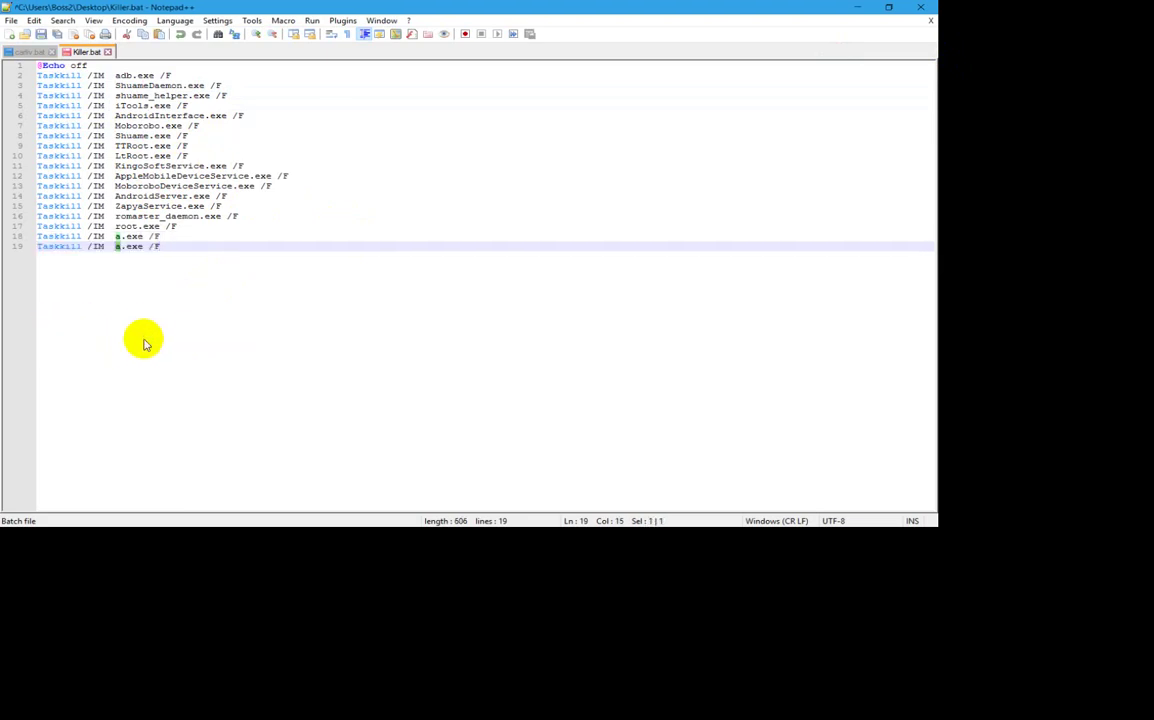
pyautogui.write('a')
pyautogui.hotkey('ctrl', 's')
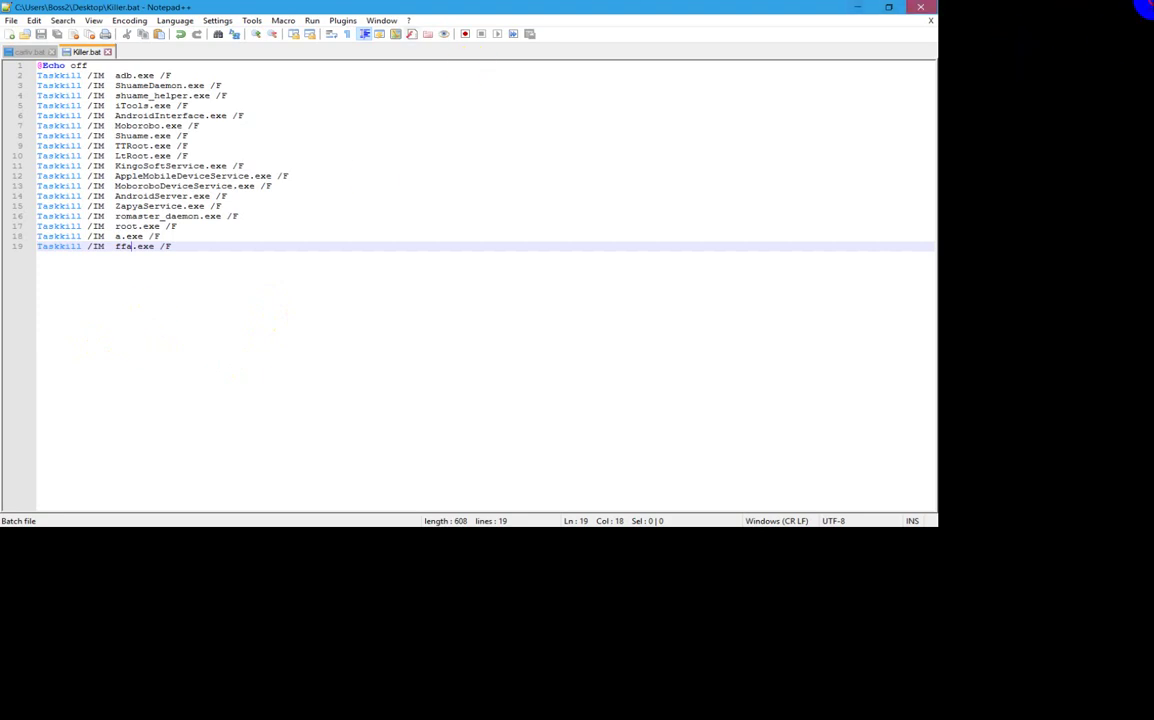
pyautogui.click(920, 7)
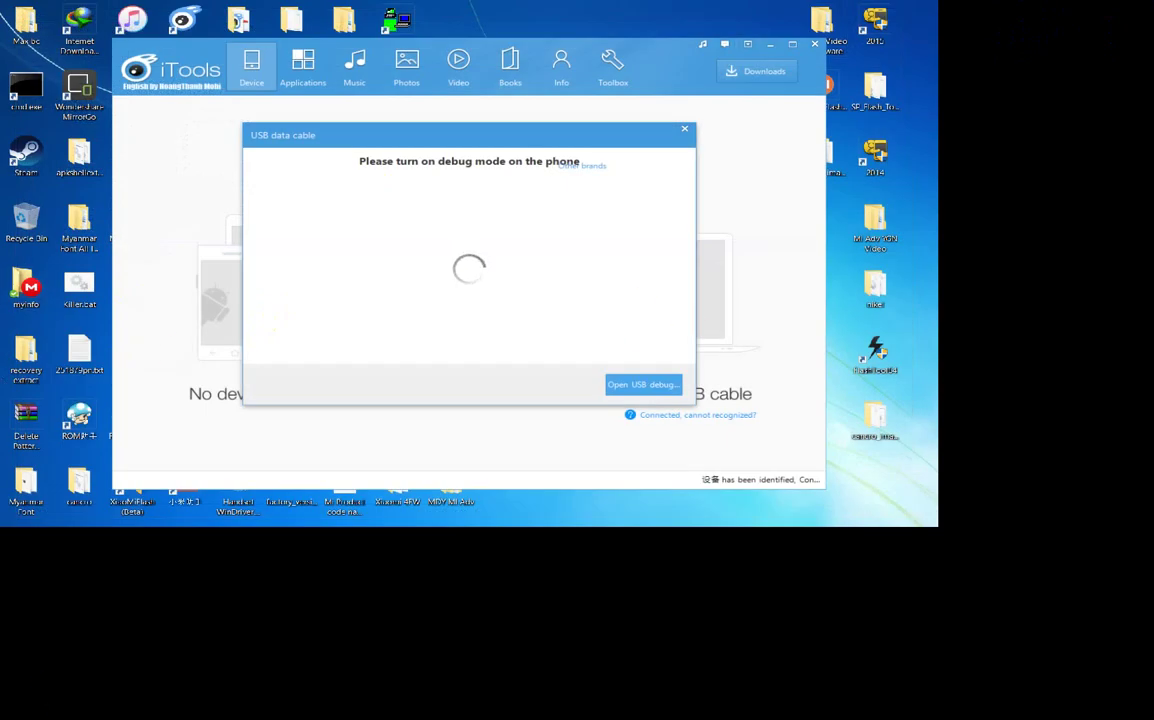
# - Switch to Command Prompt, run adb devices and mi devices again with iTools open, and minimise the console
pyautogui.press('super')
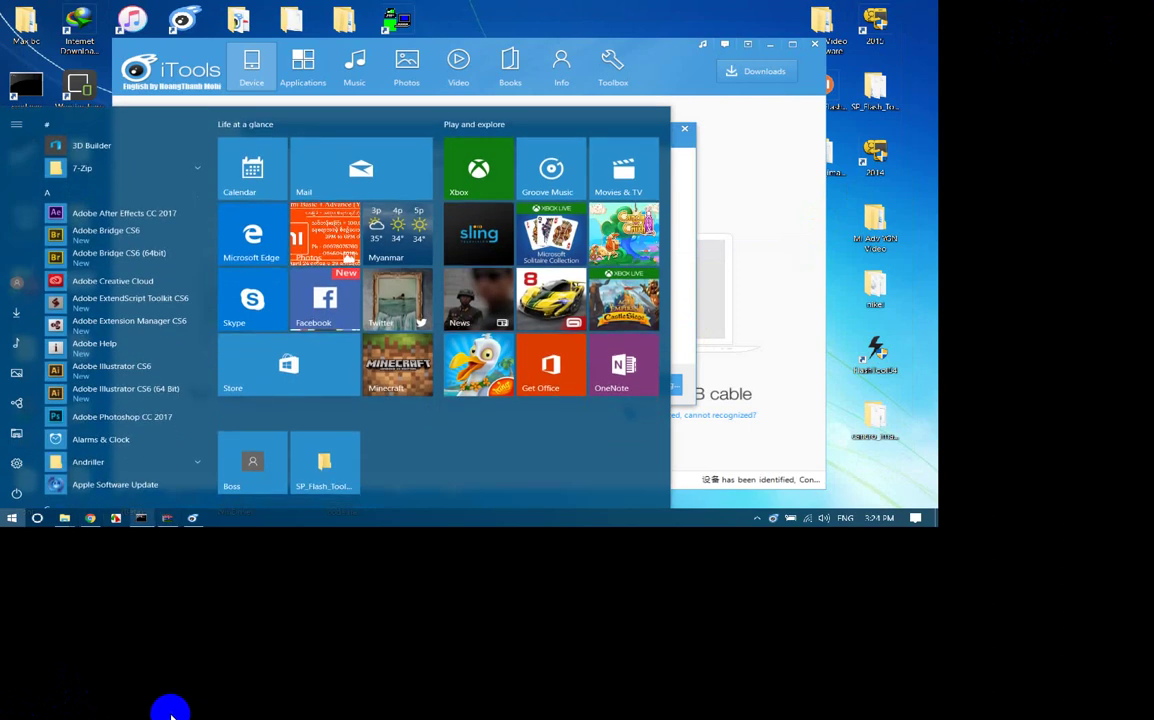
pyautogui.click(141, 518)
pyautogui.press('Up')
pyautogui.press('Up')
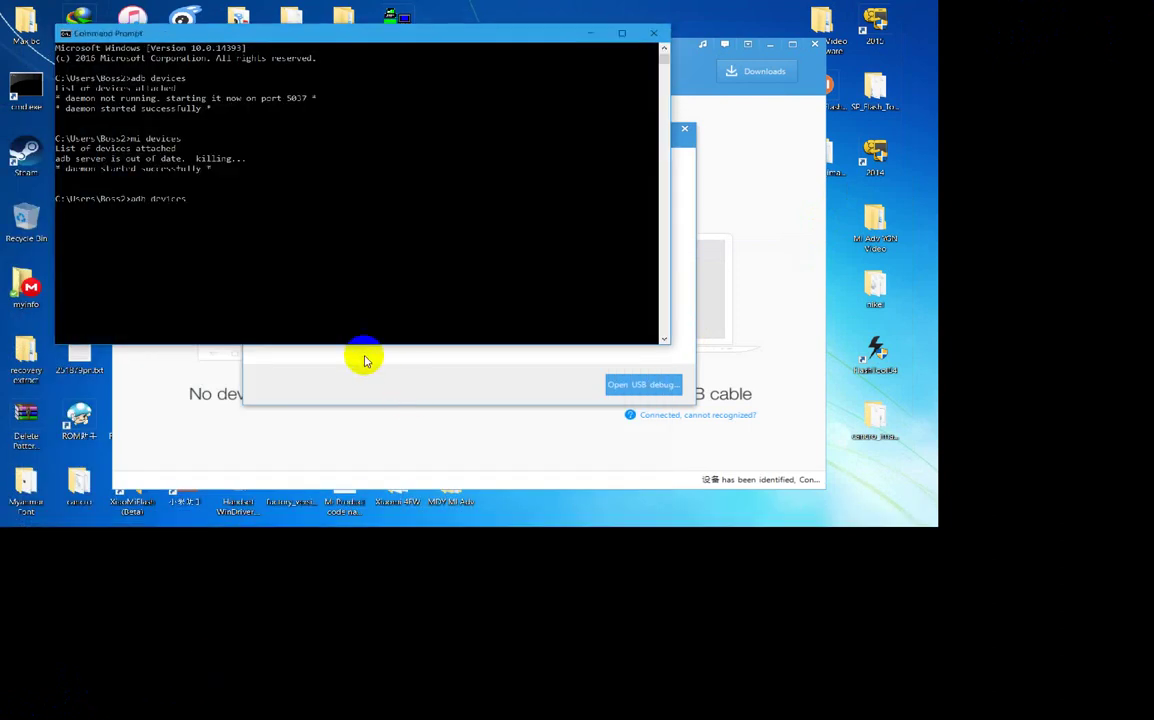
pyautogui.press('Return')
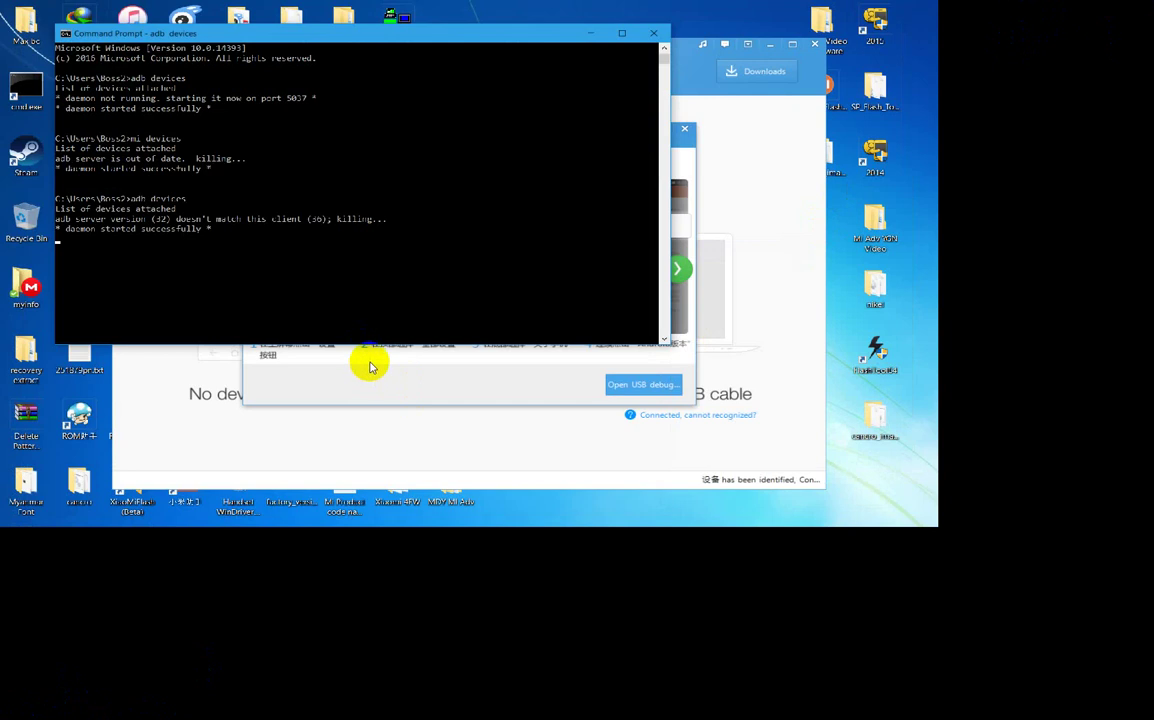
pyautogui.press('Up')
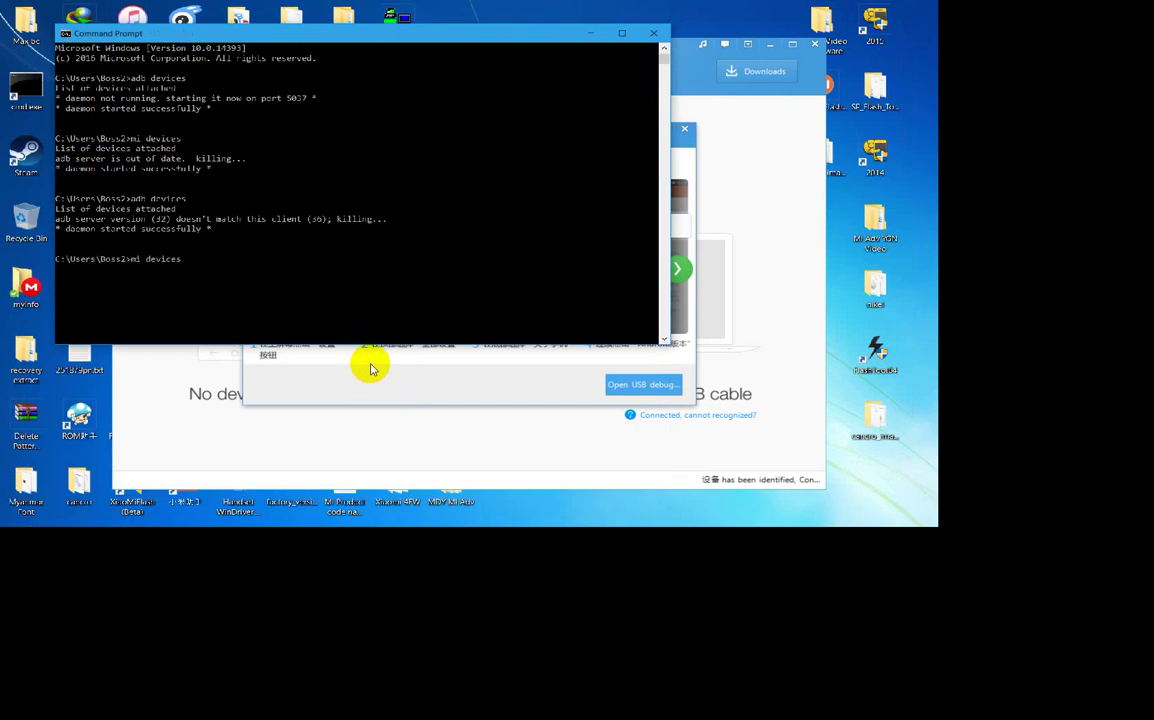
pyautogui.press('Return')
pyautogui.click(590, 33)
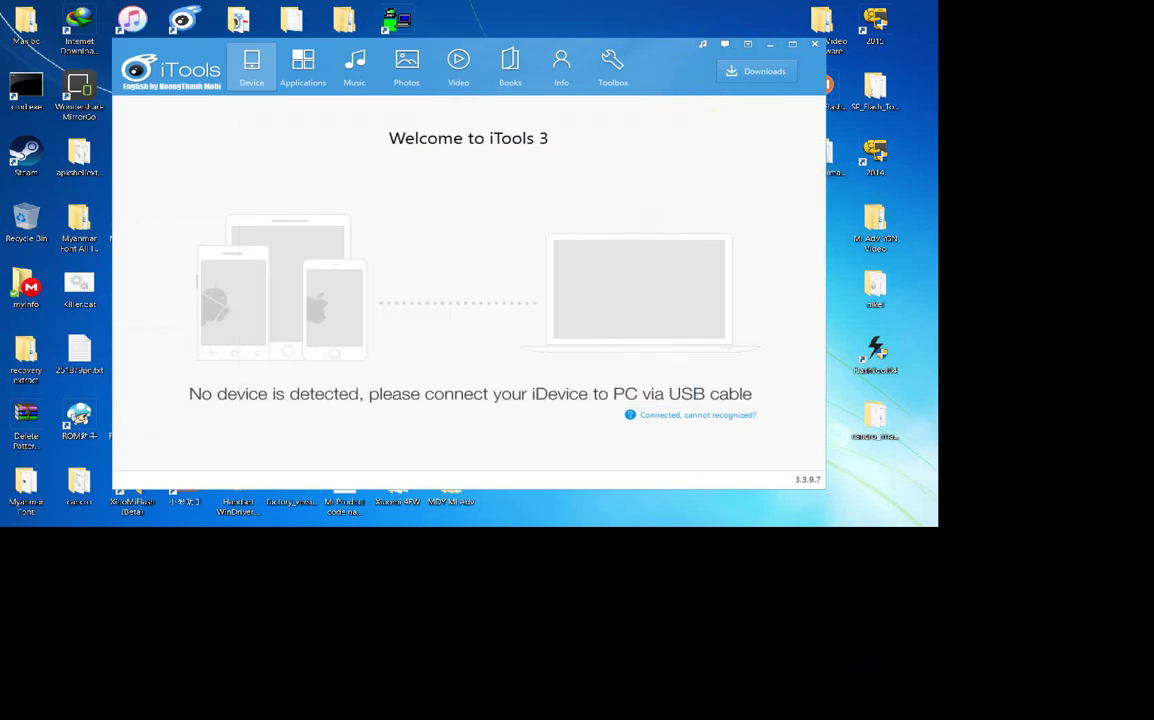
# - Exit iTools completely, including its background process, and run Killer.bat from the desktop
pyautogui.press('super')
pyautogui.click(774, 518)
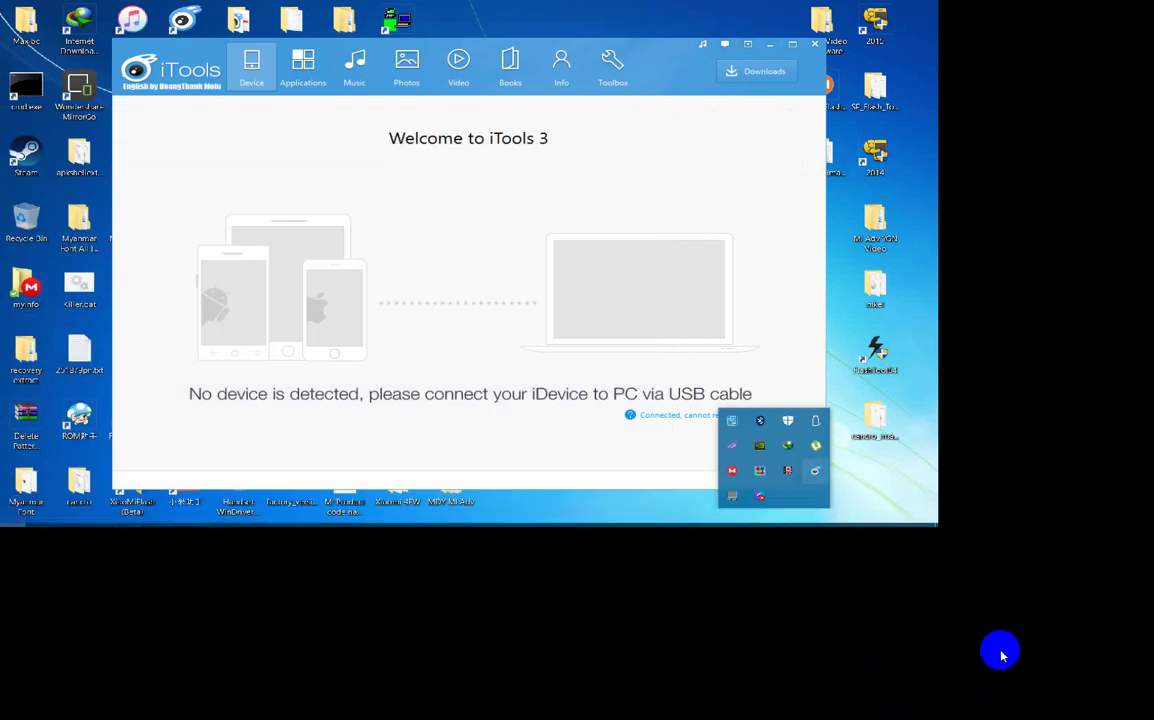
pyautogui.rightClick(815, 470)
pyautogui.click(850, 464)
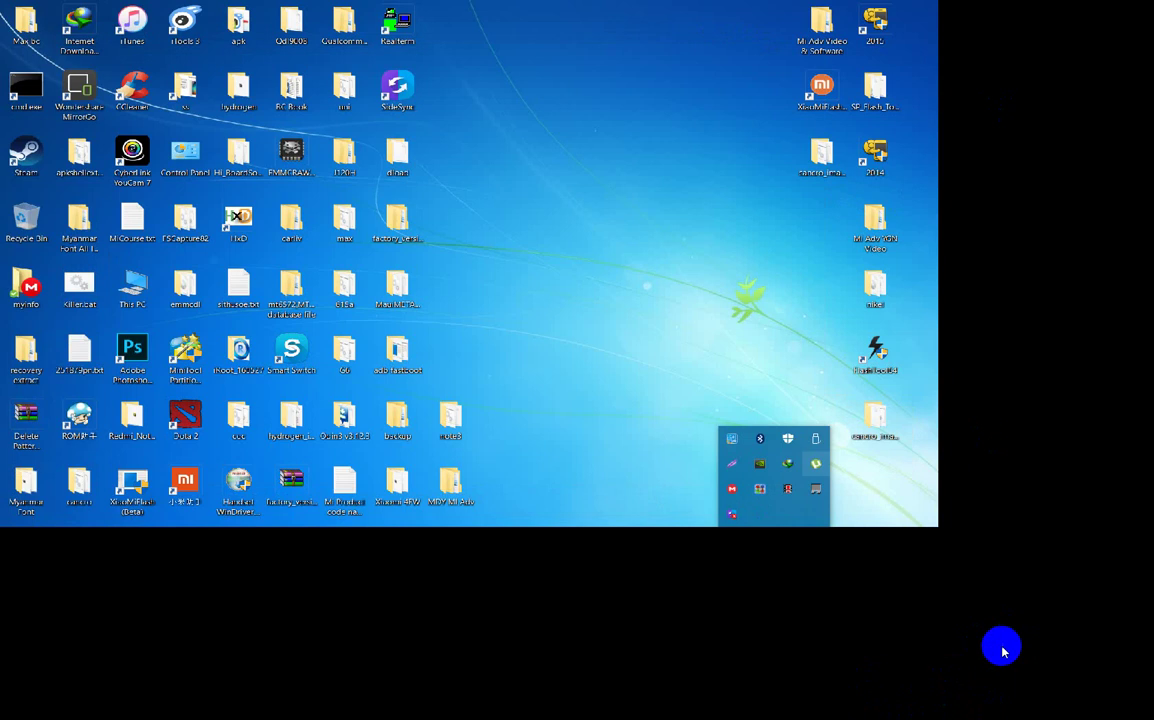
pyautogui.doubleClick(79, 288)
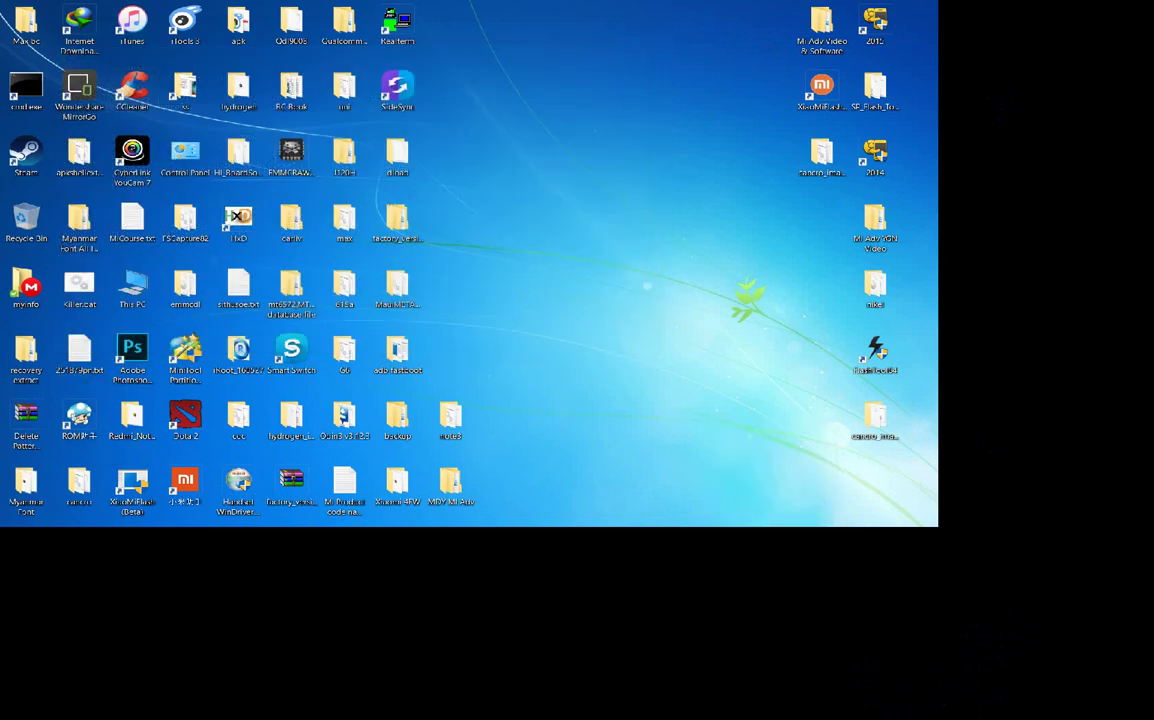
# - Return to Command Prompt and run mi devices twice to recheck the attached device list
pyautogui.press('super')
pyautogui.click(142, 520)
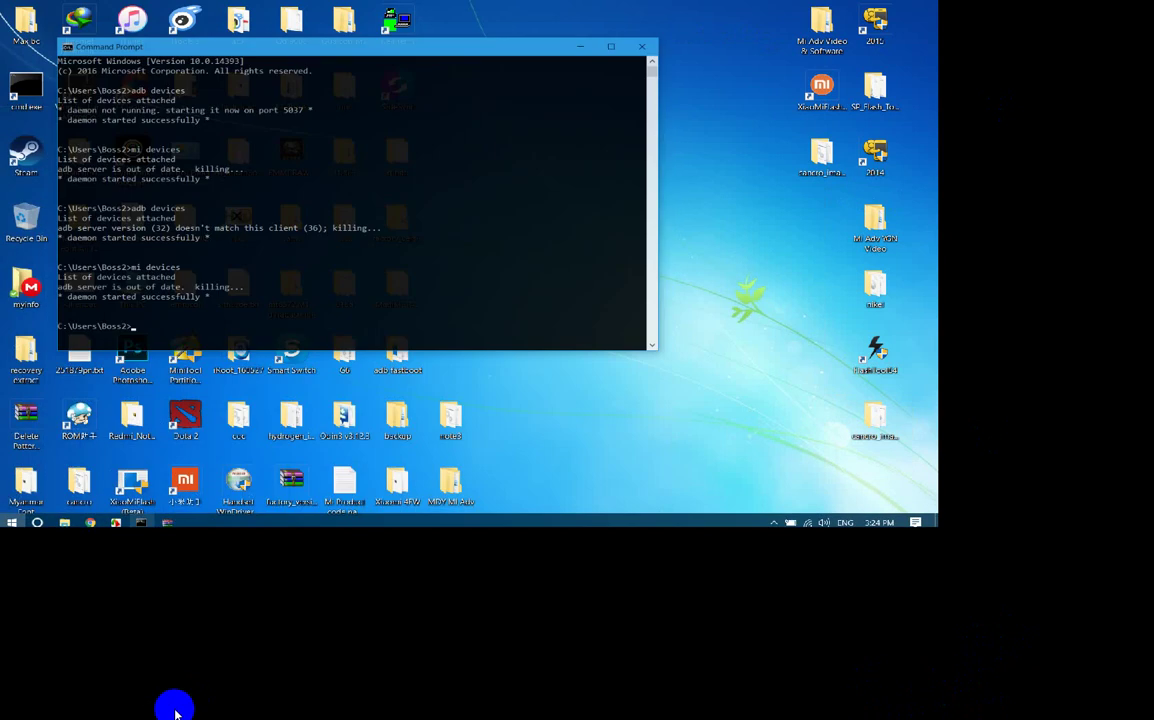
pyautogui.press('Return')
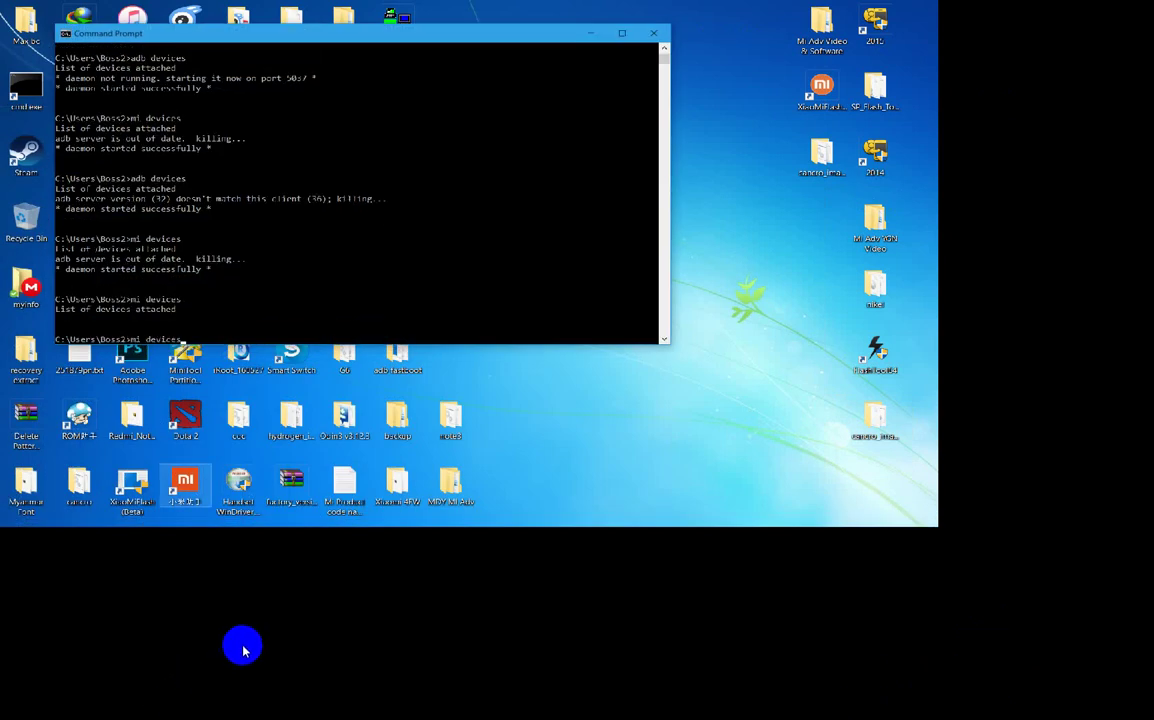
pyautogui.press('Return')
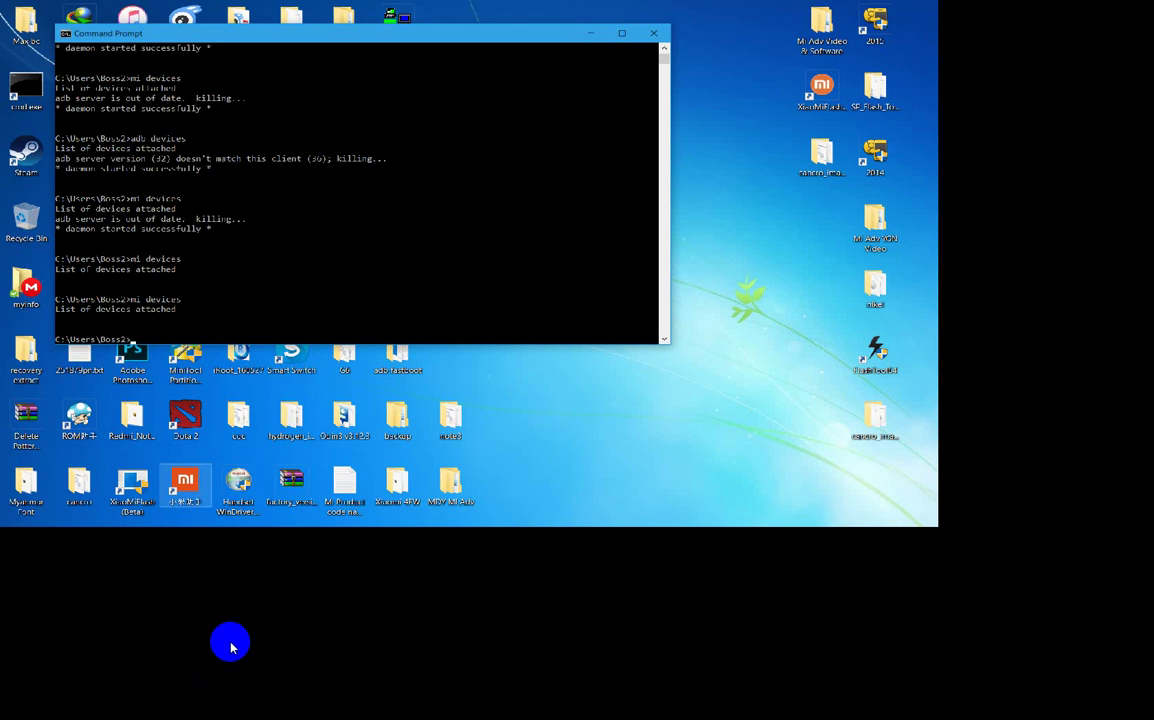